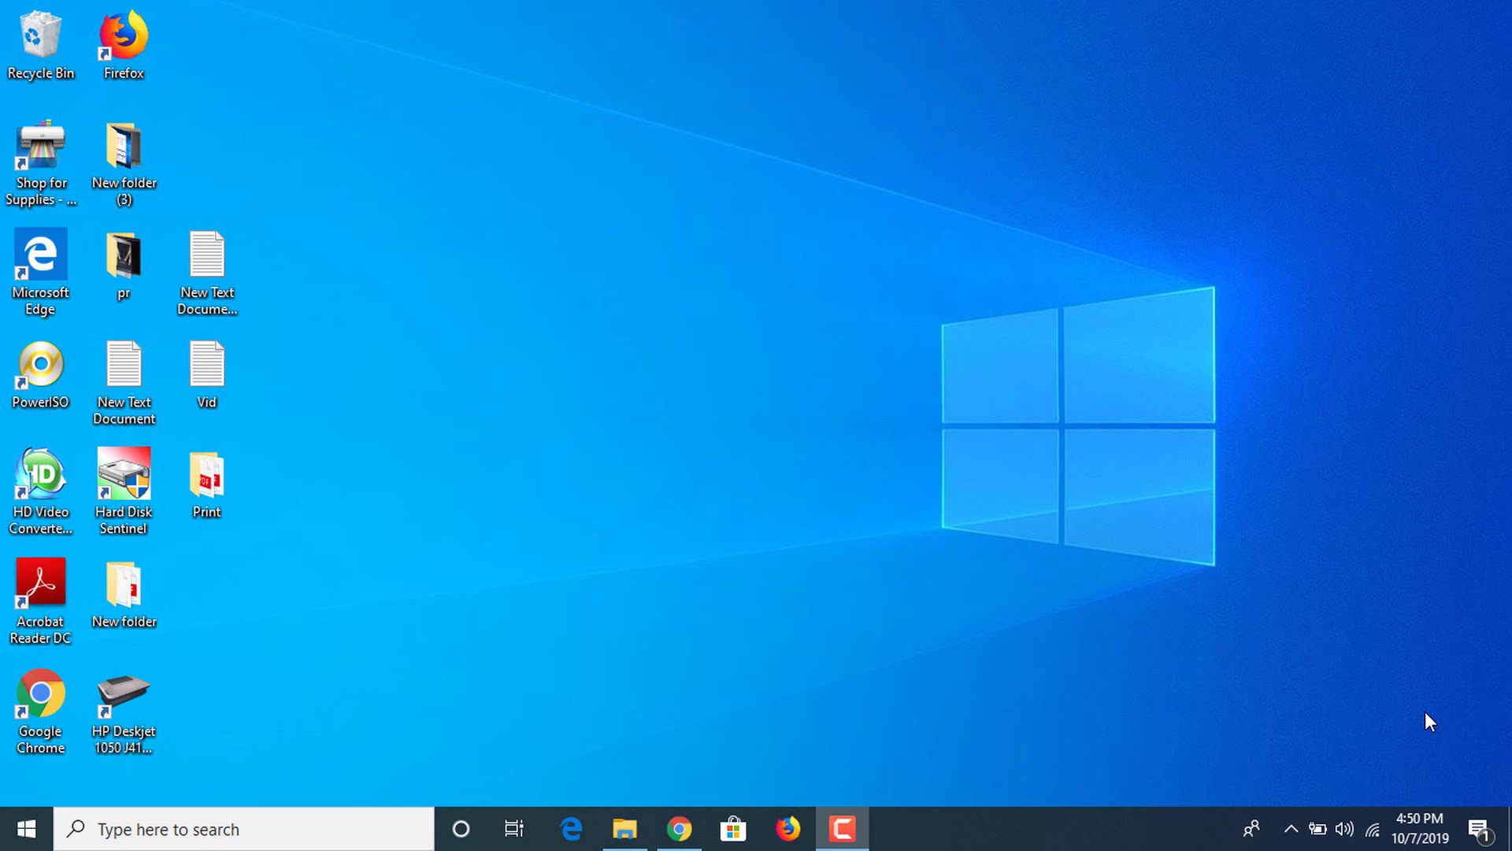
Step: Check in Properties that the Video MP4 in D:\Video file is 260 MB (273,336,434 bytes)
click(624, 828)
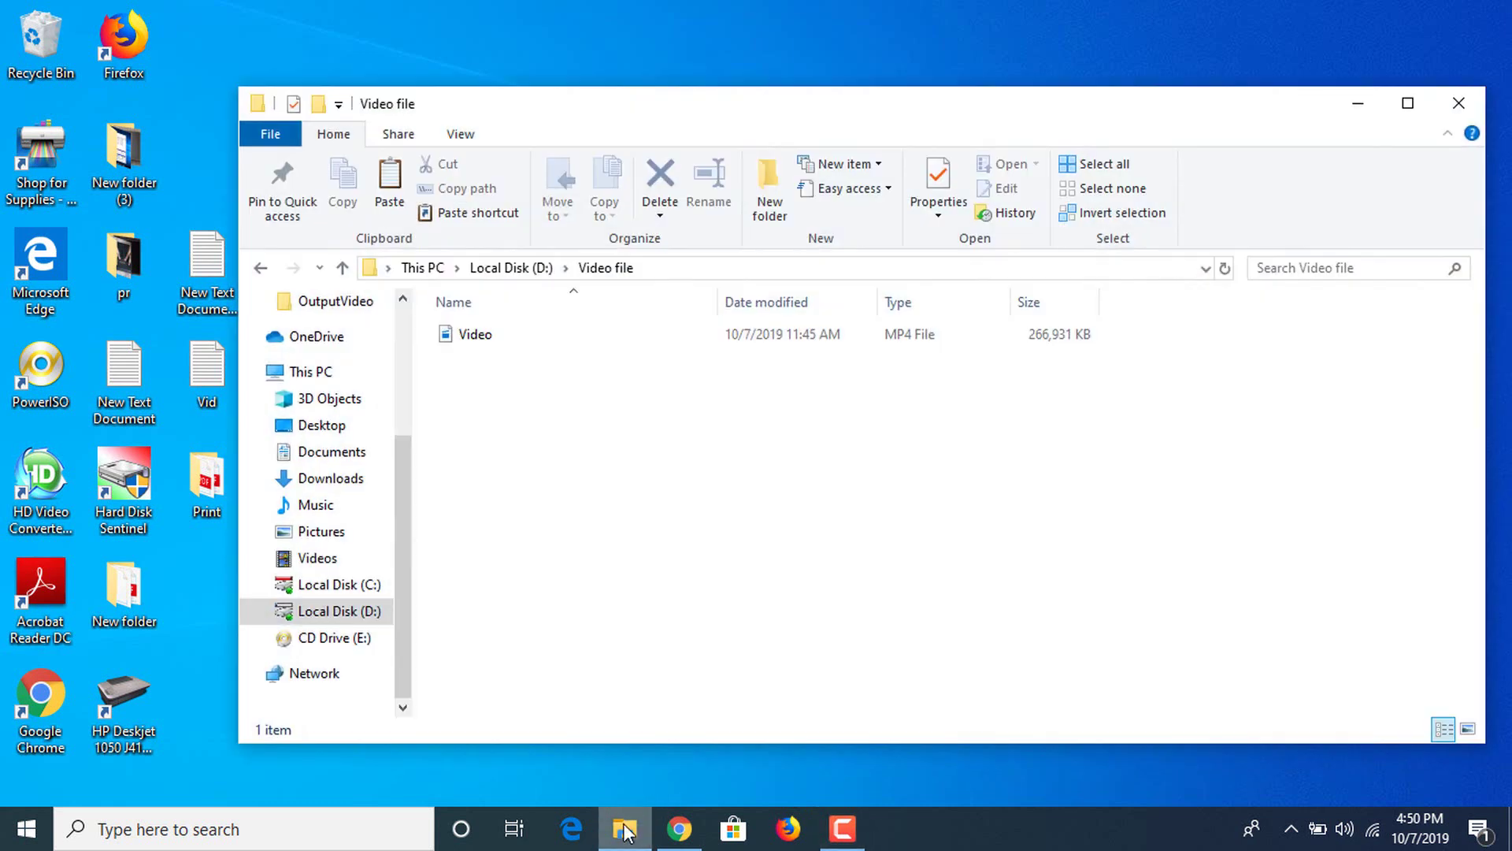
right_click(513, 339)
click(581, 788)
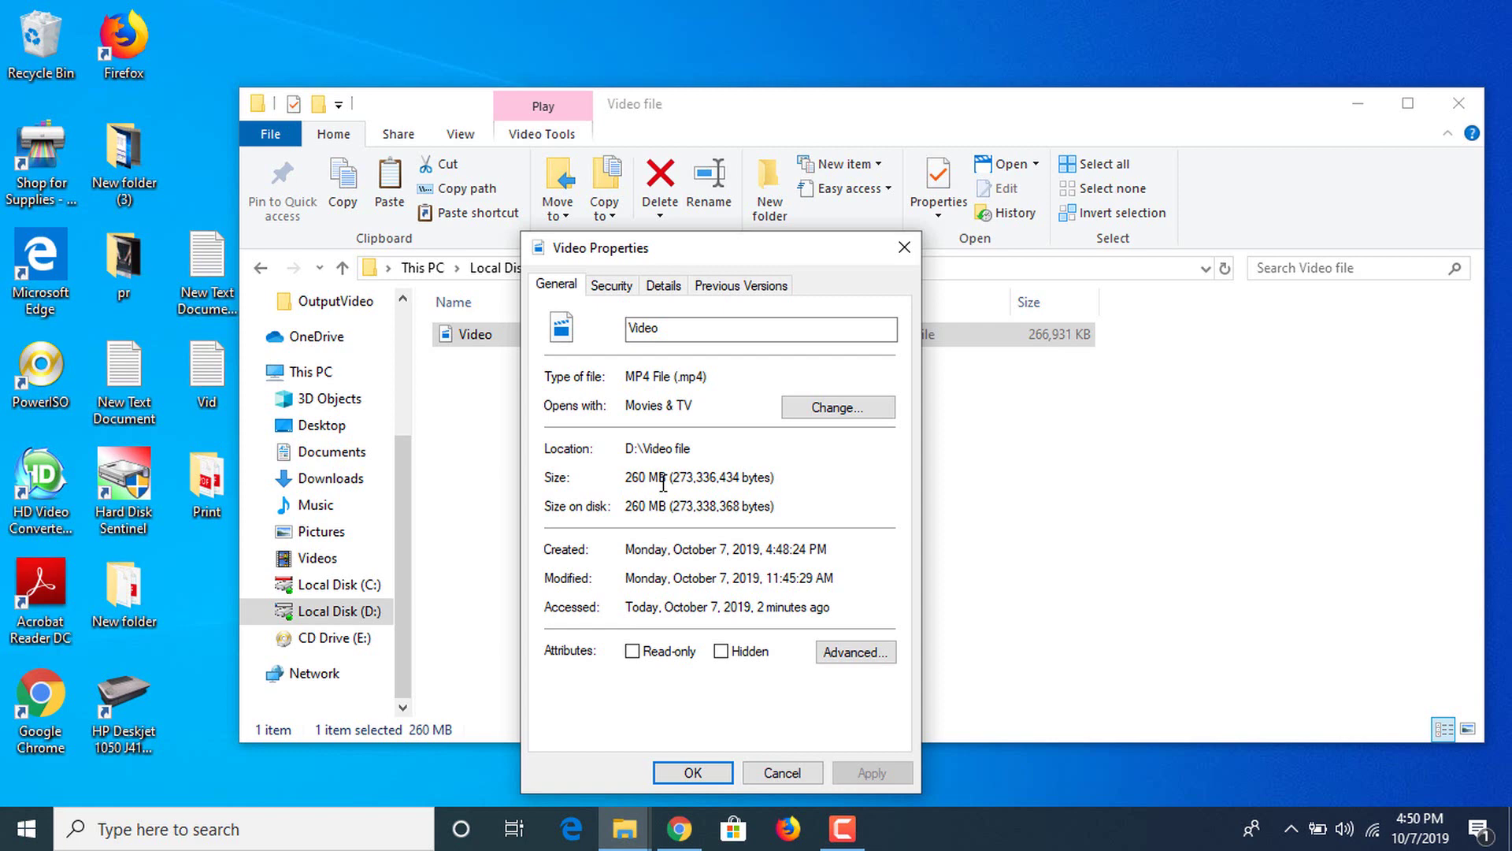
click(758, 774)
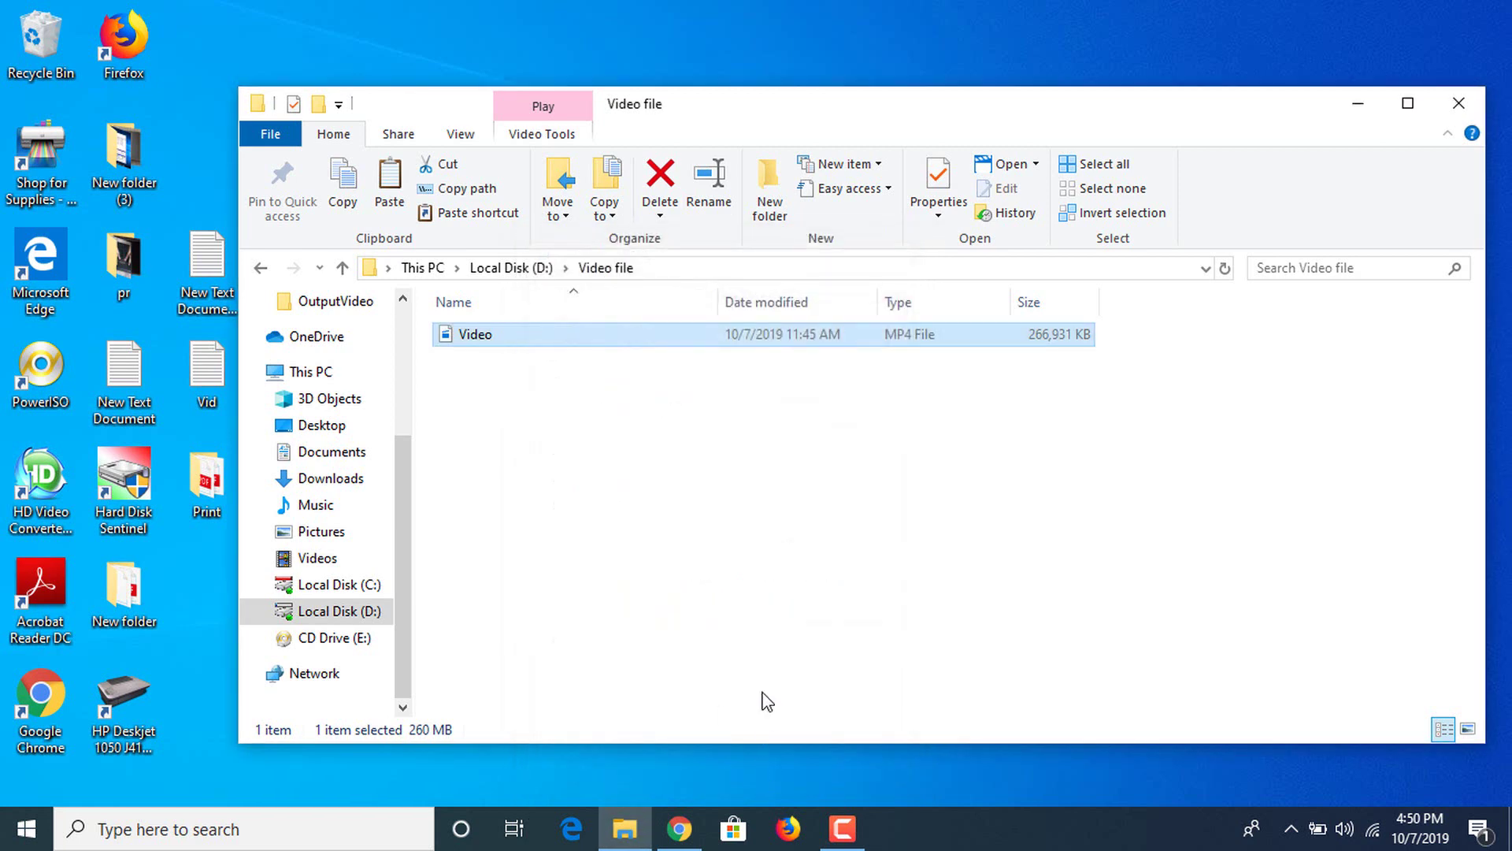
Step: Download HandBrake-1.2.2-x86_64-Win_GUI.exe (12.8 MB) from handbrake.fr in Chrome
click(682, 825)
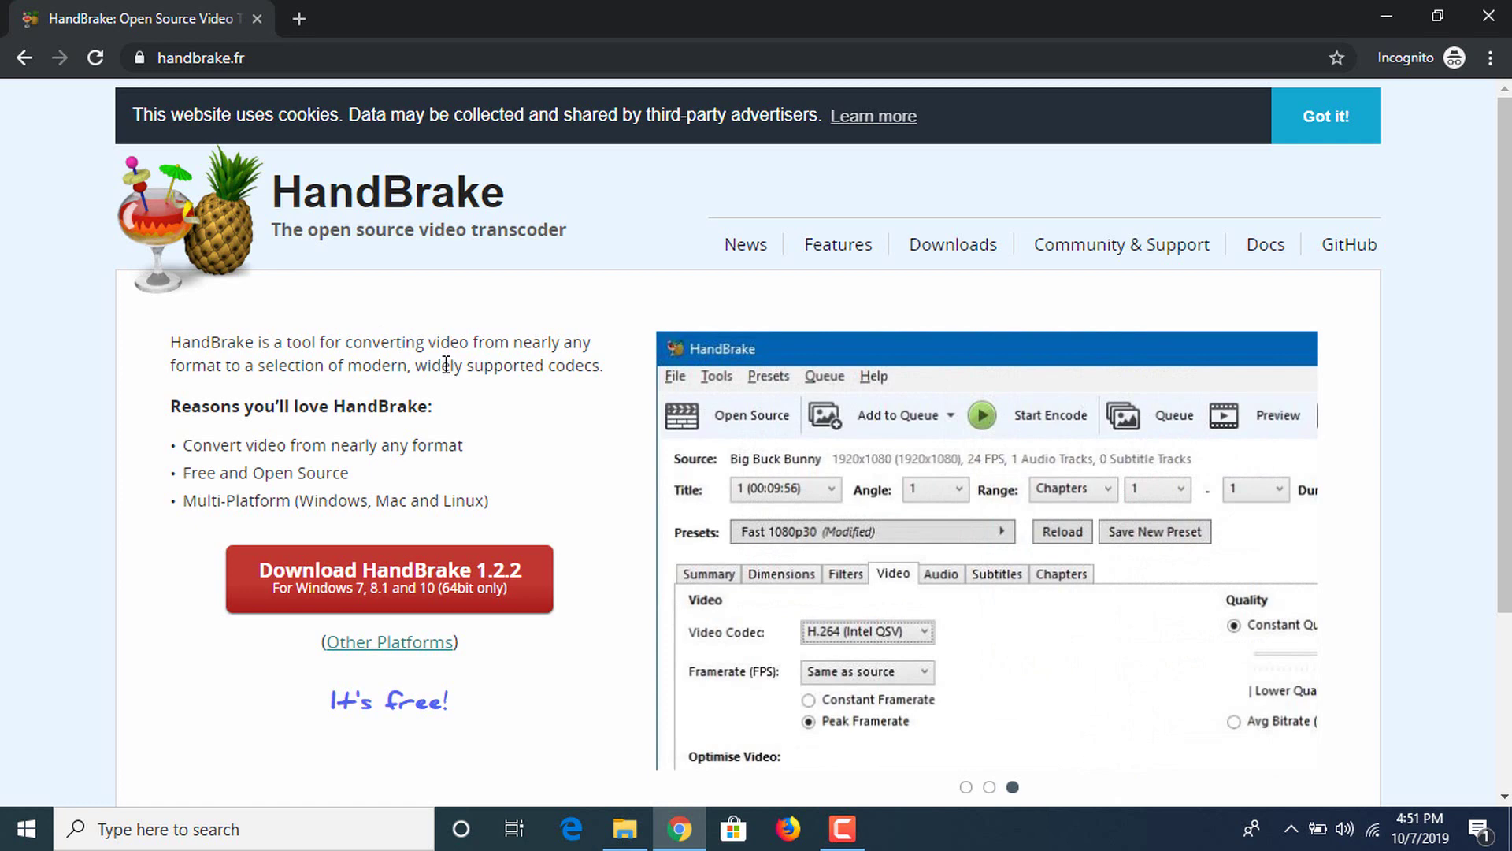
click(459, 581)
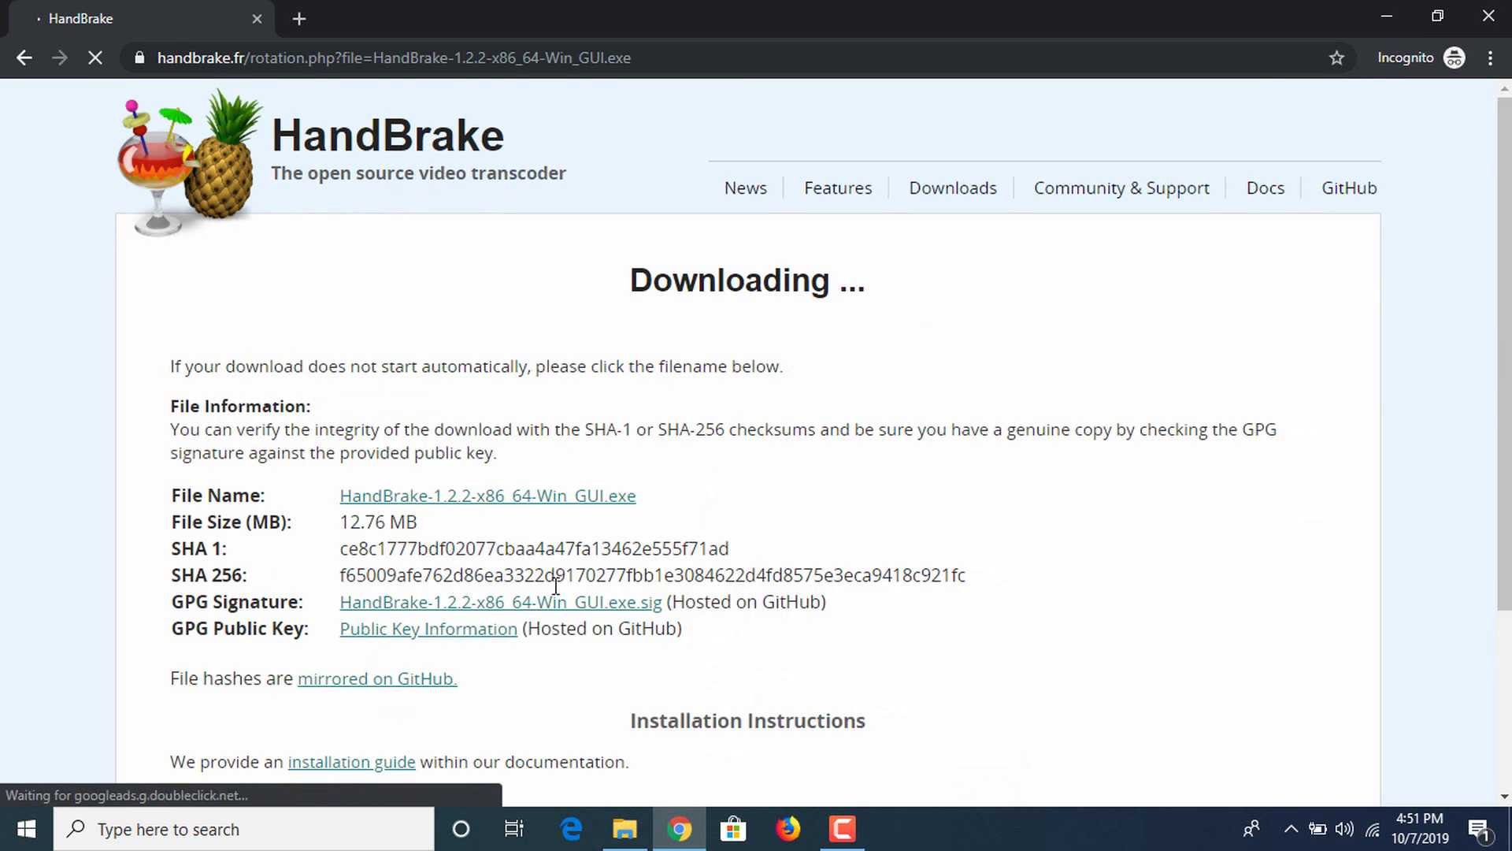
scroll(555, 585, down, 3)
scroll(554, 584, up, 3)
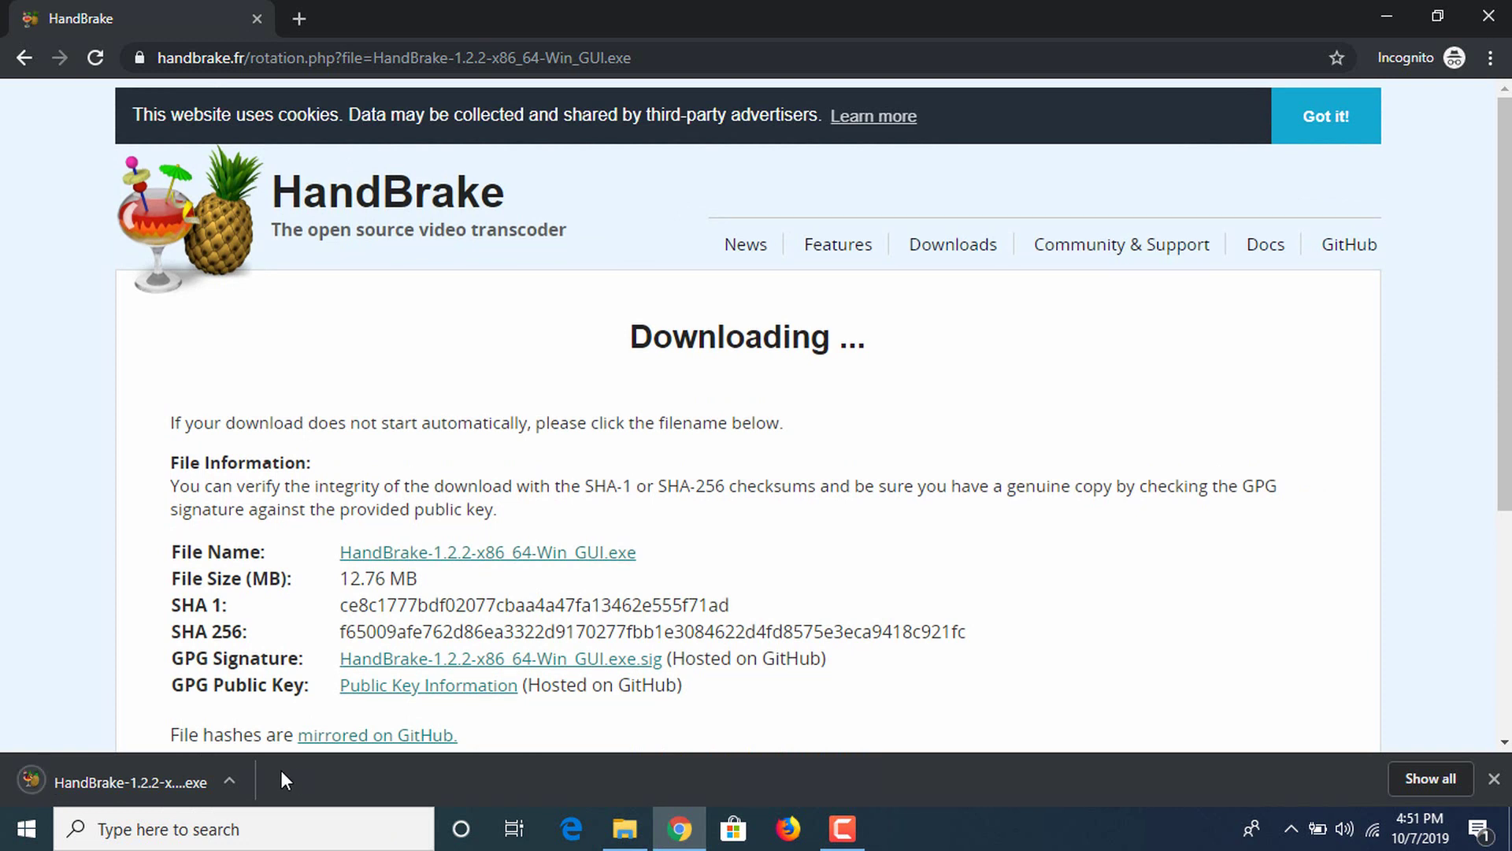
Step: Install HandBrake 1.2.2 to D:\Program Files\HandBrake, accepting the licence and finishing setup
click(186, 777)
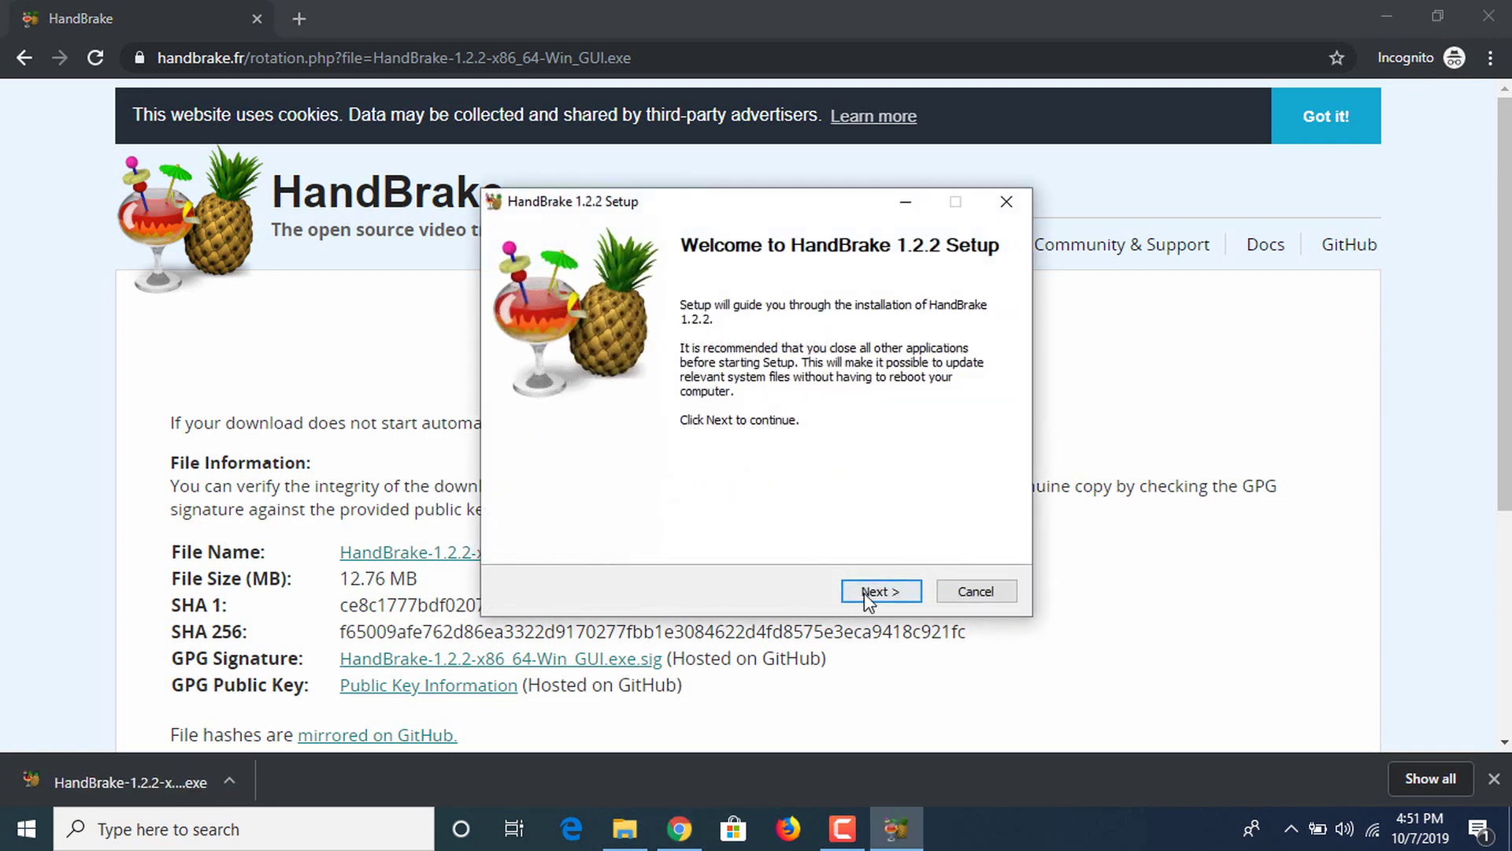
click(880, 590)
click(879, 591)
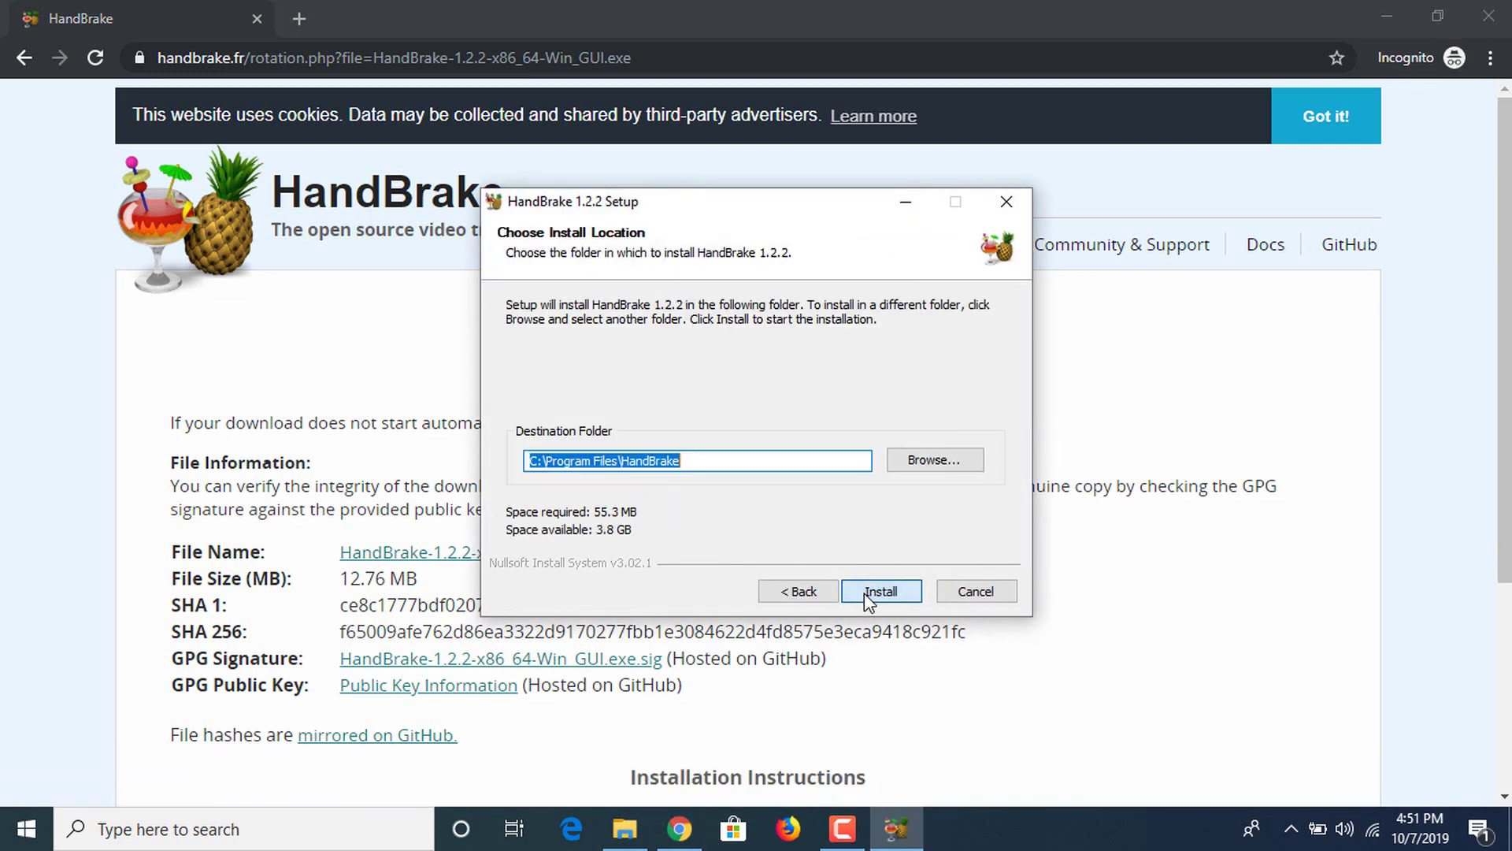
click(536, 463)
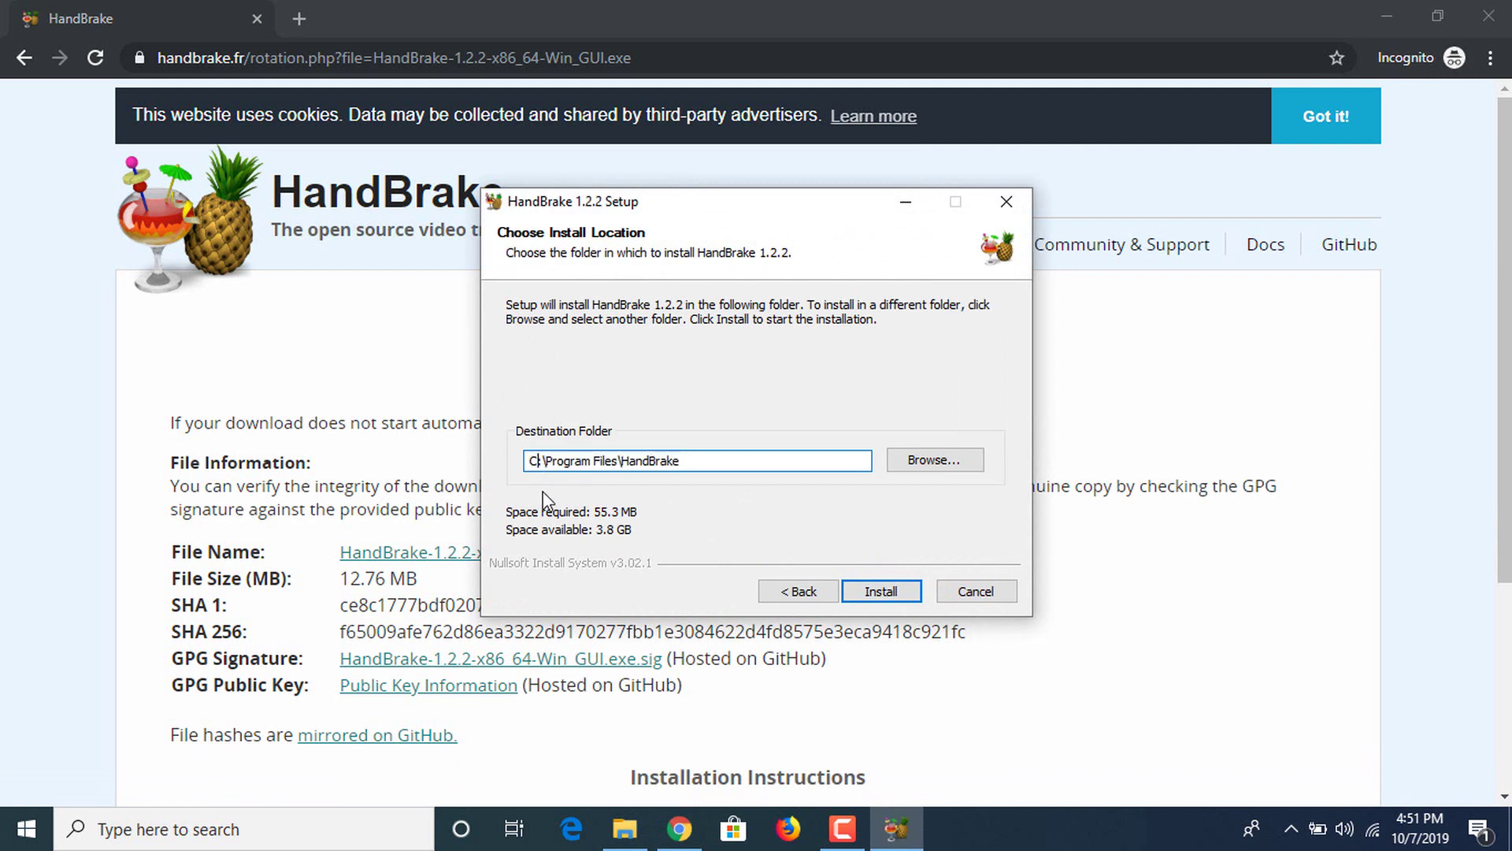
key(BackSpace)
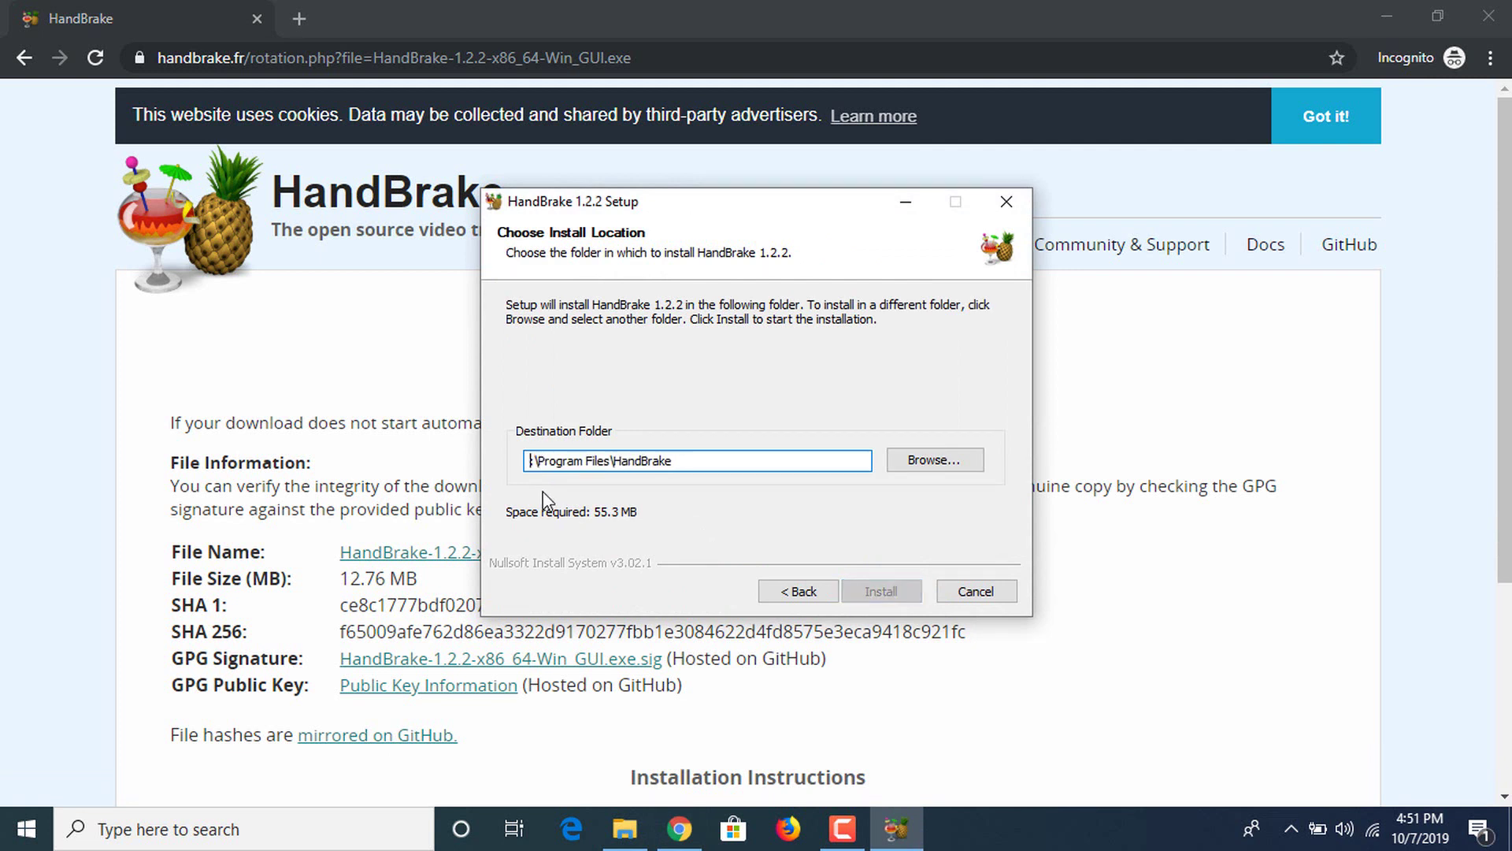
text(D)
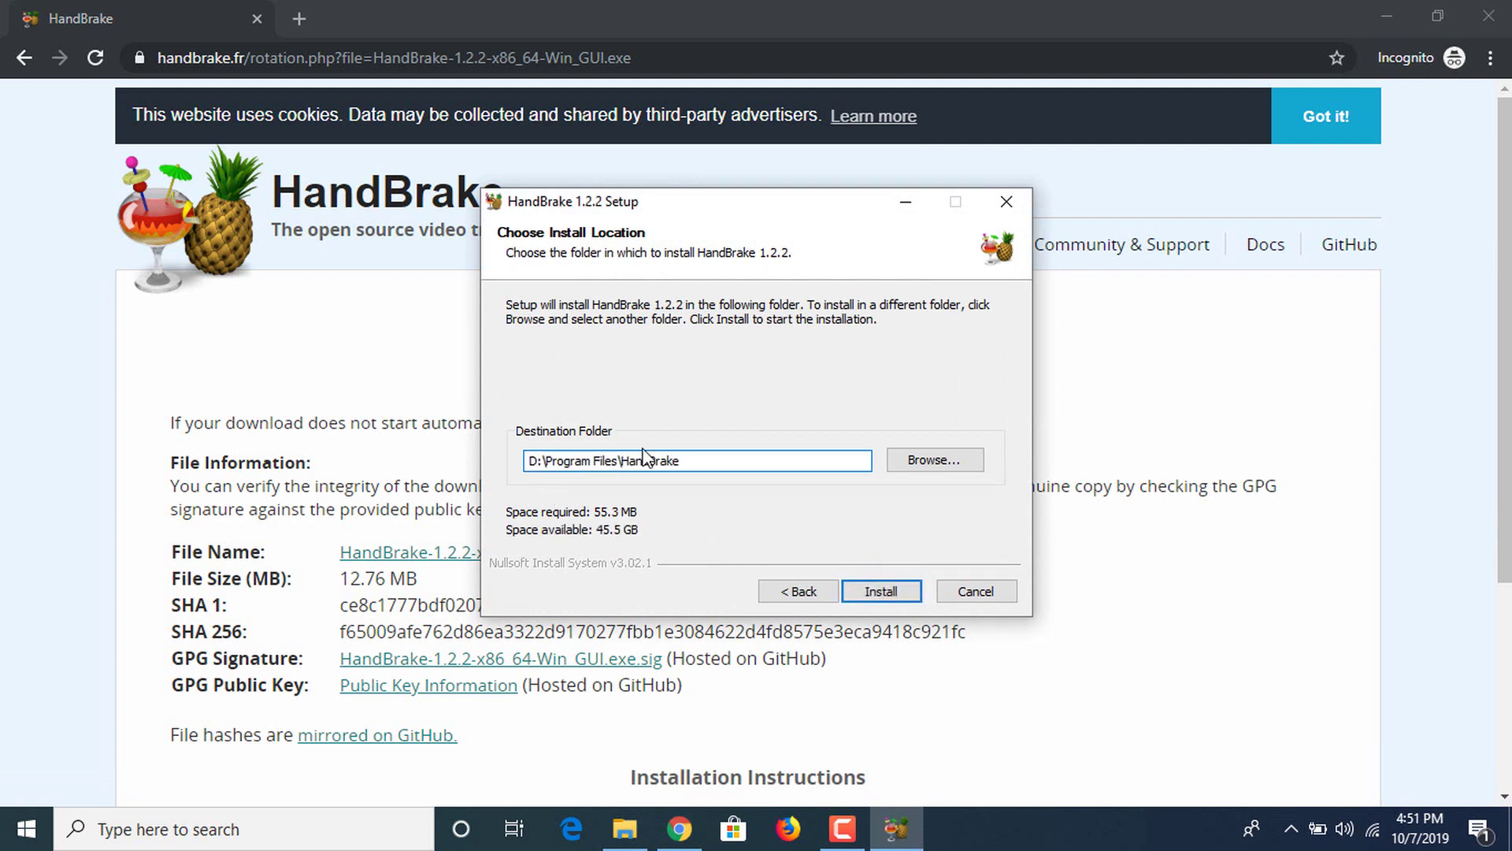
click(902, 597)
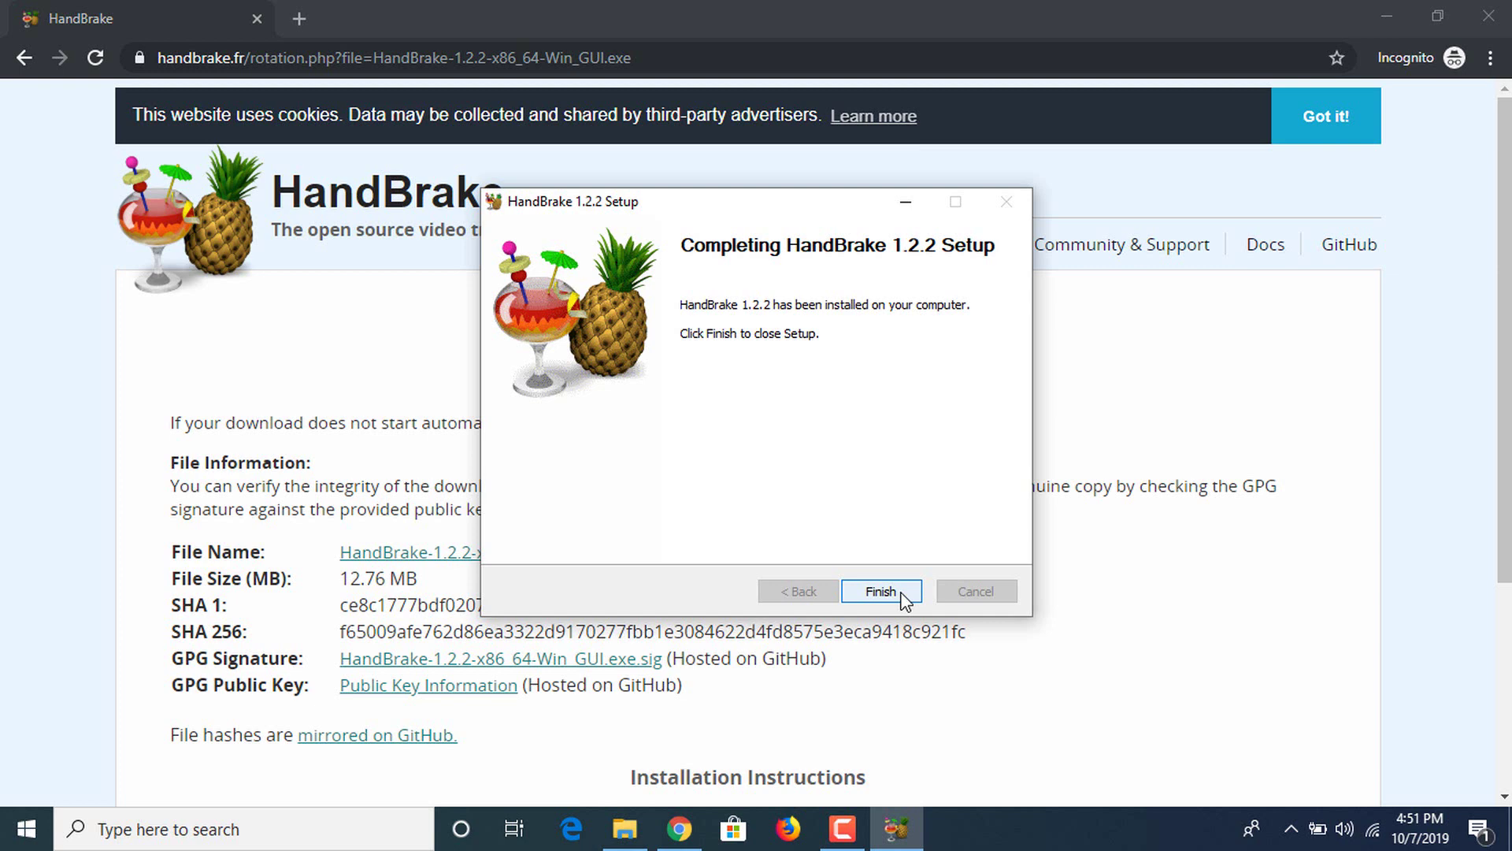
click(880, 591)
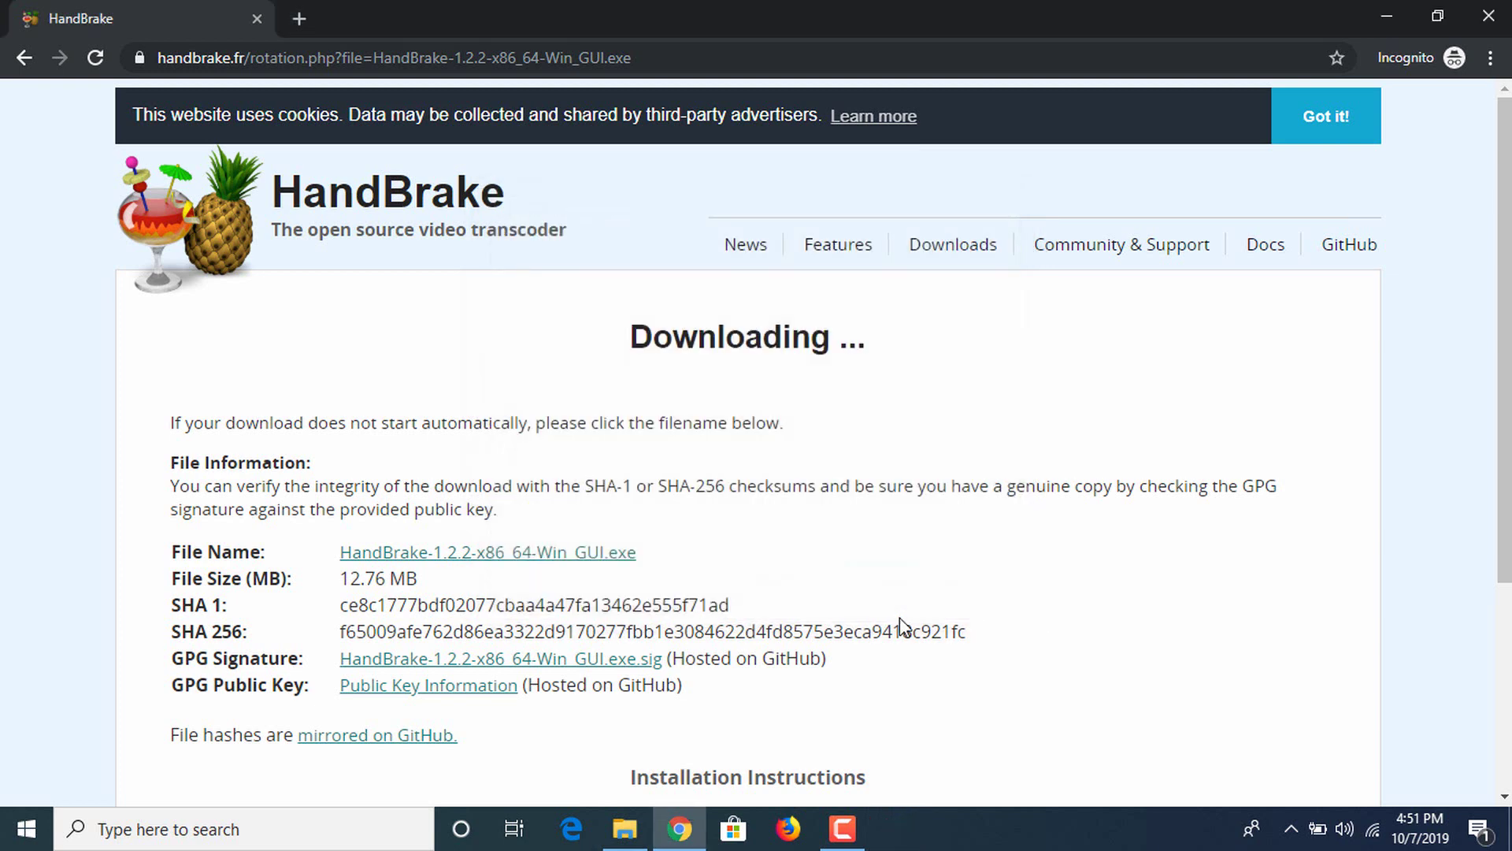
Step: Close Chrome, launch HandBrake and load D:\Video file\Video (1920x1080, 30.02 FPS, 00:02:06) as source
click(1489, 16)
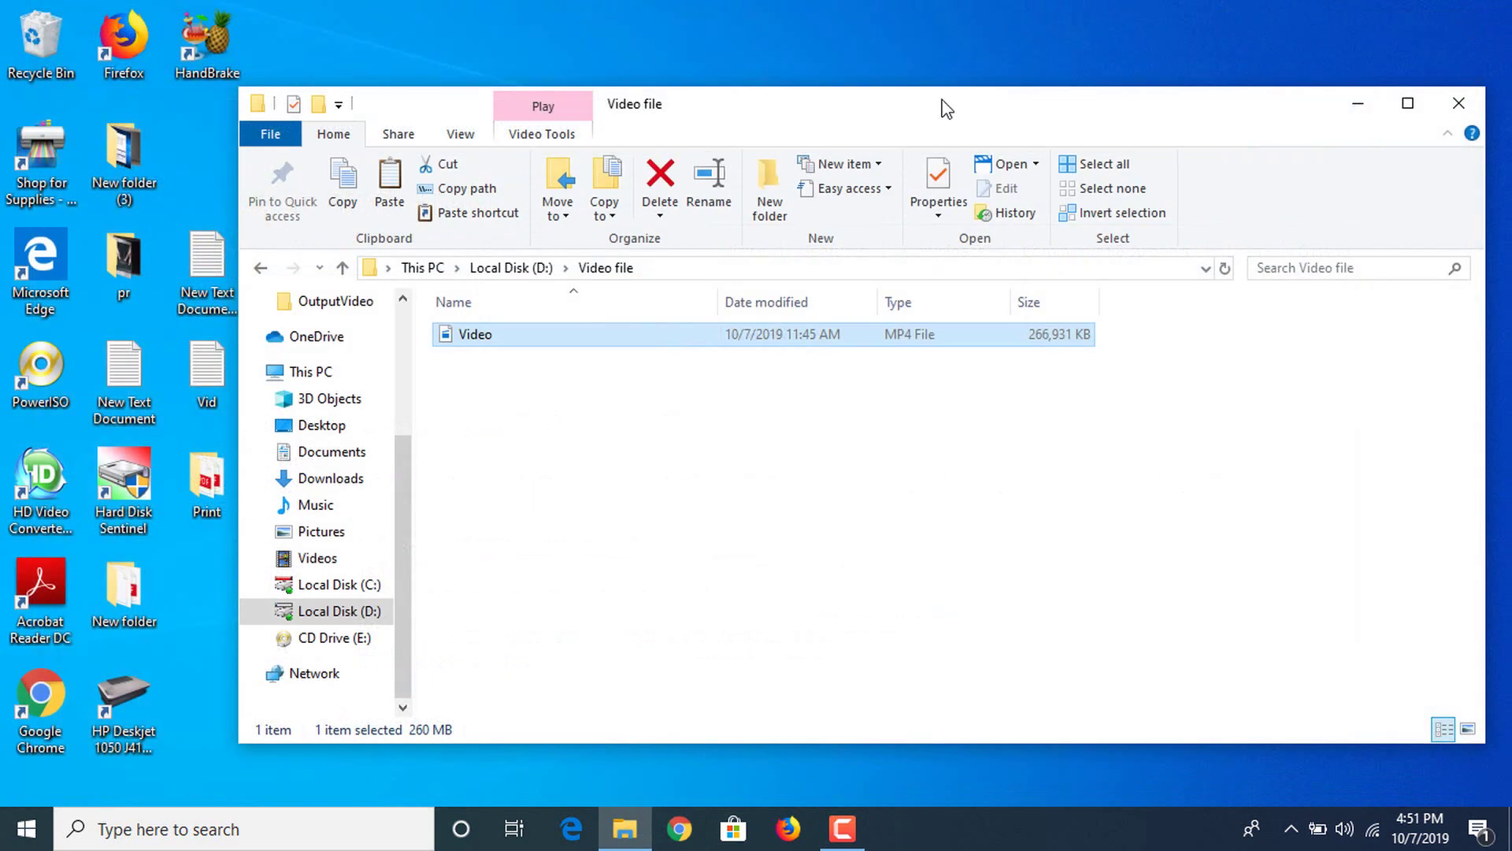
double_click(213, 59)
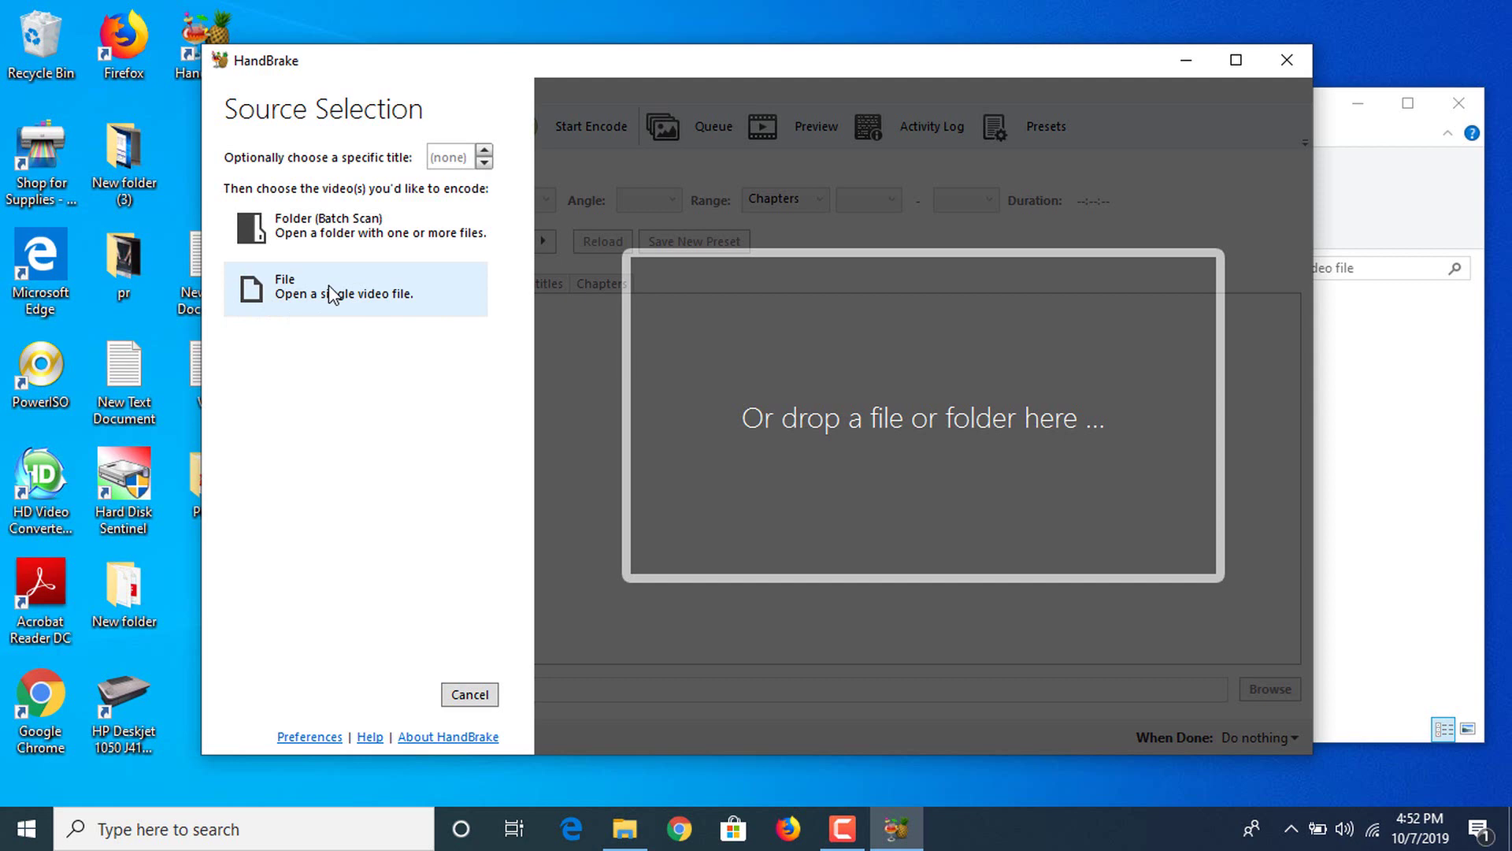
click(394, 304)
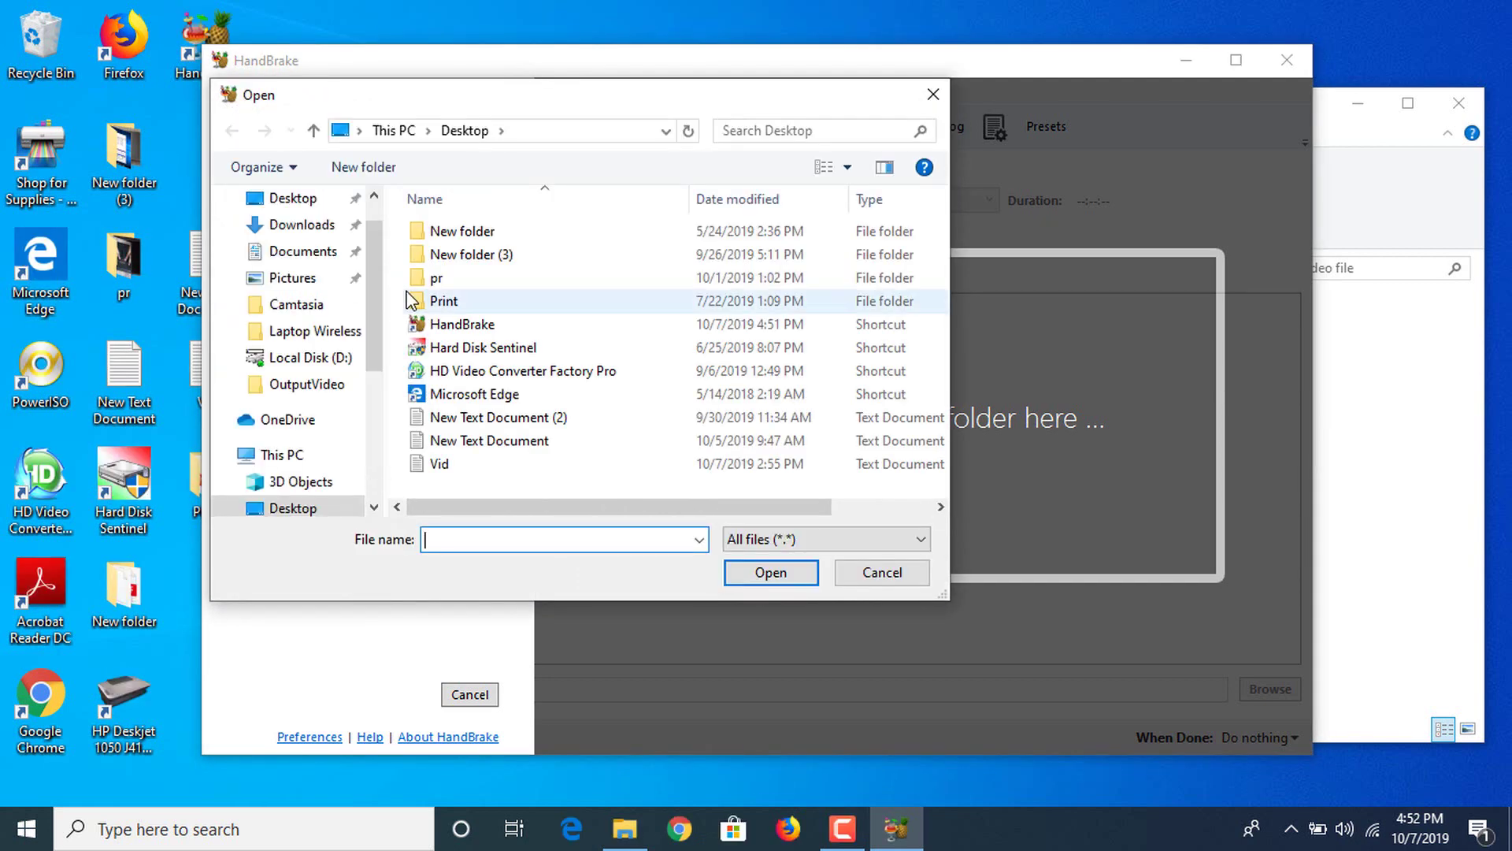
click(288, 456)
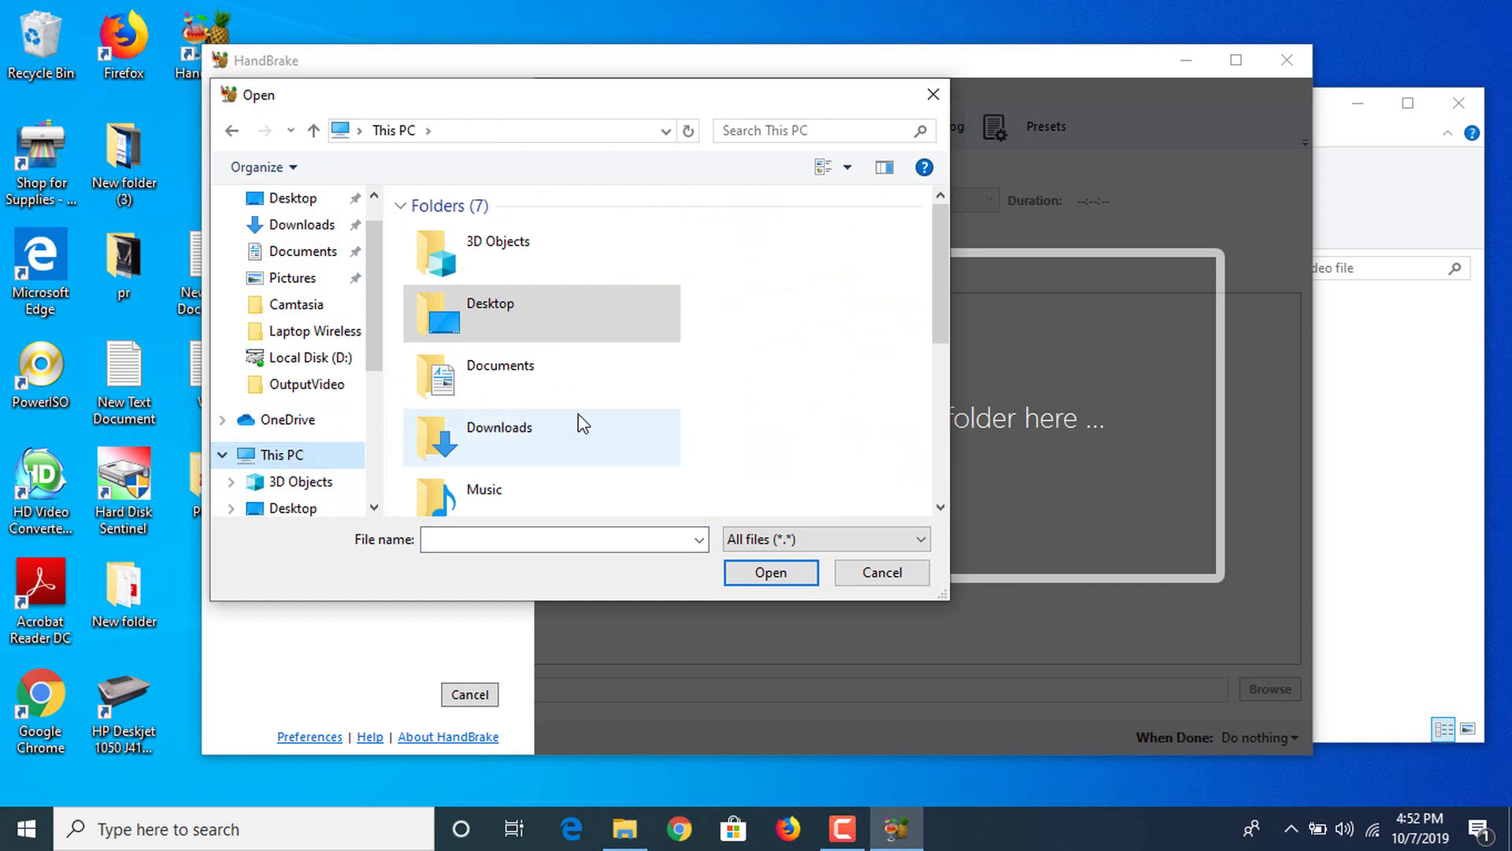
scroll(583, 424, down, 5)
double_click(546, 419)
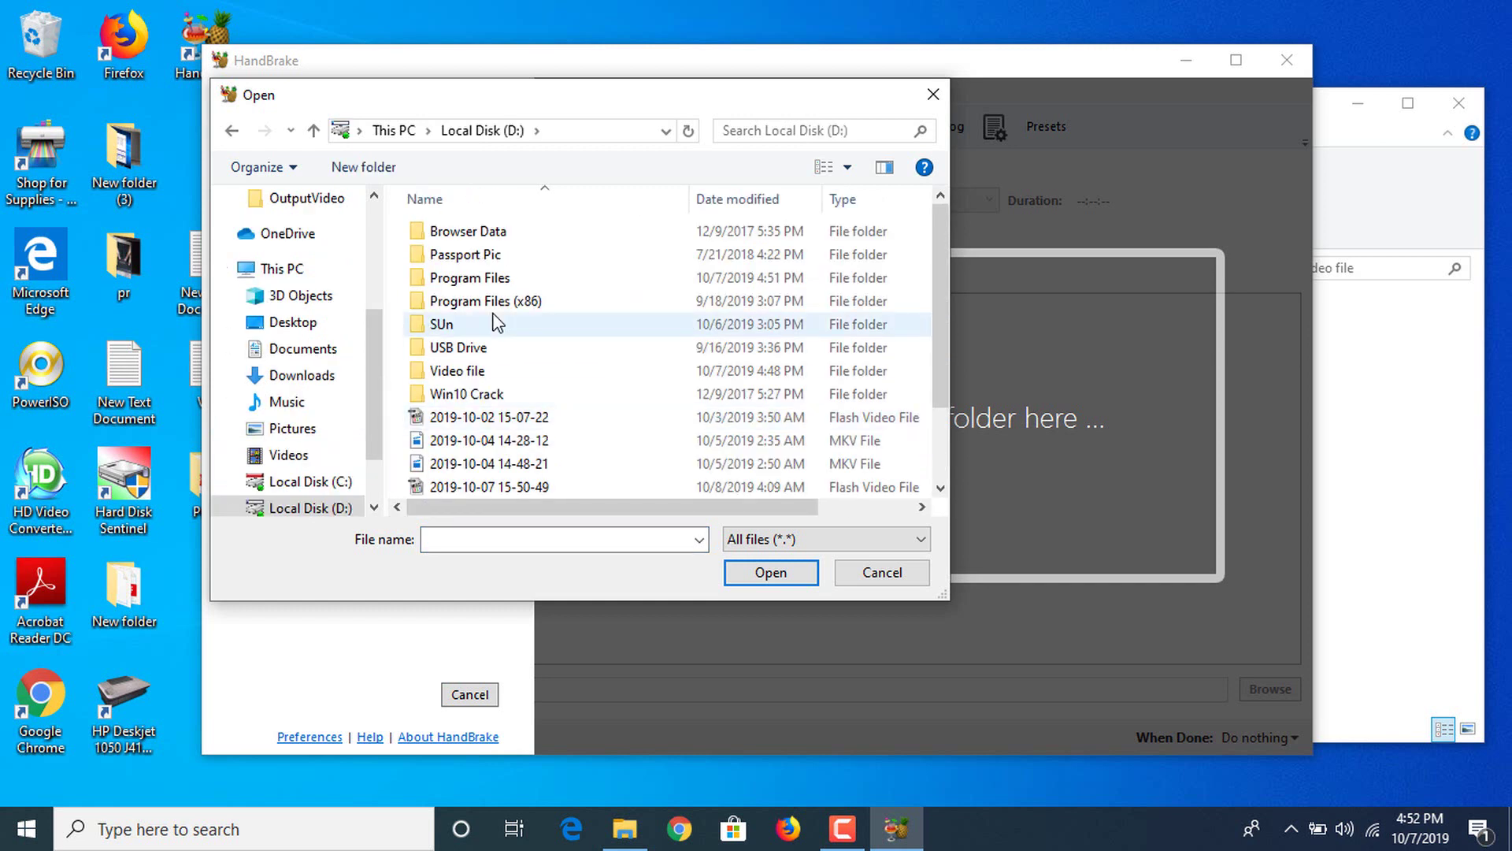
double_click(489, 374)
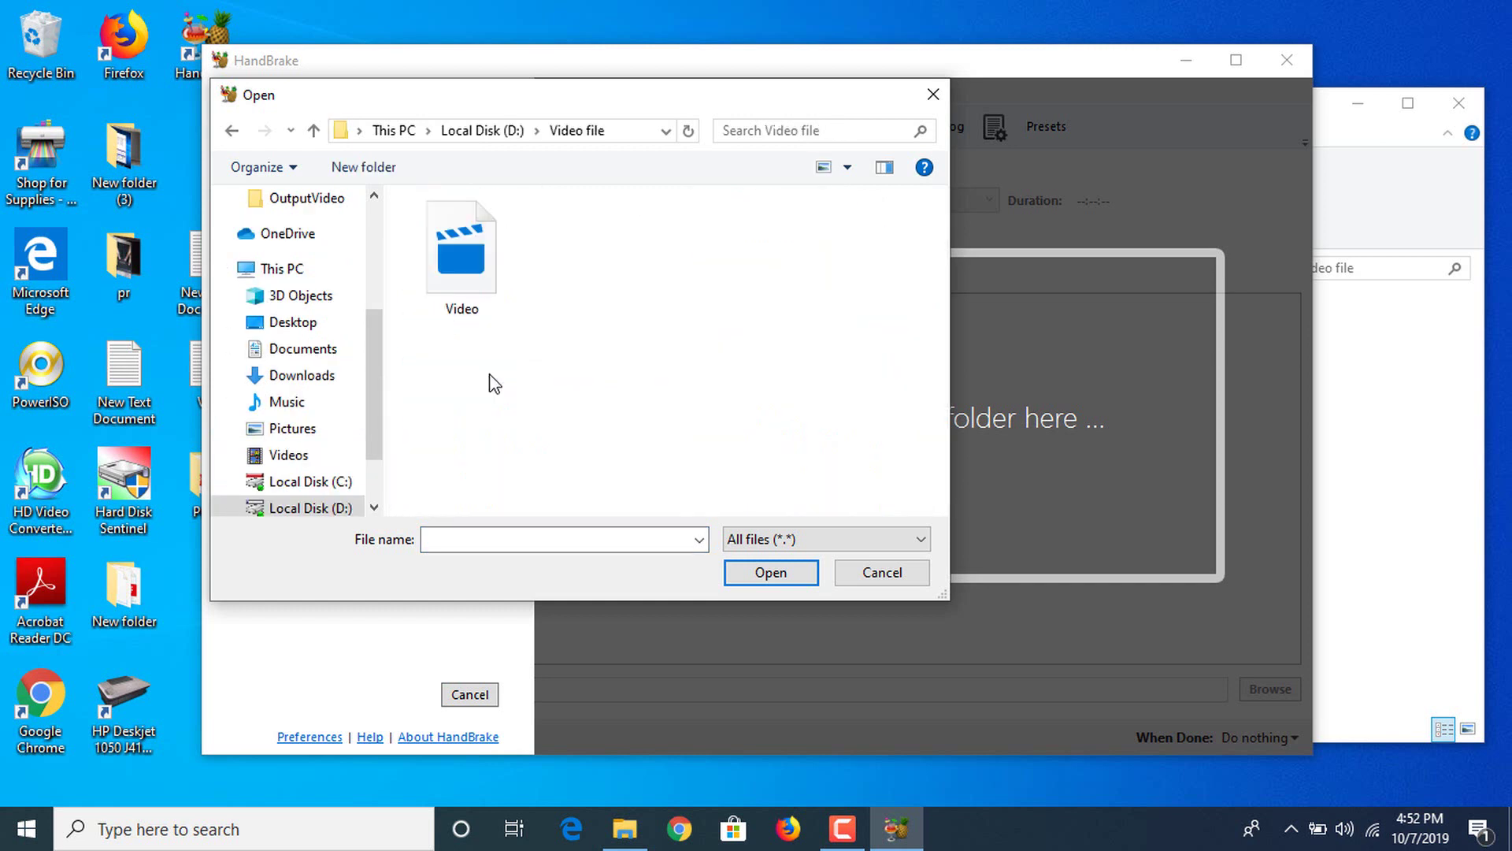
click(465, 276)
click(761, 563)
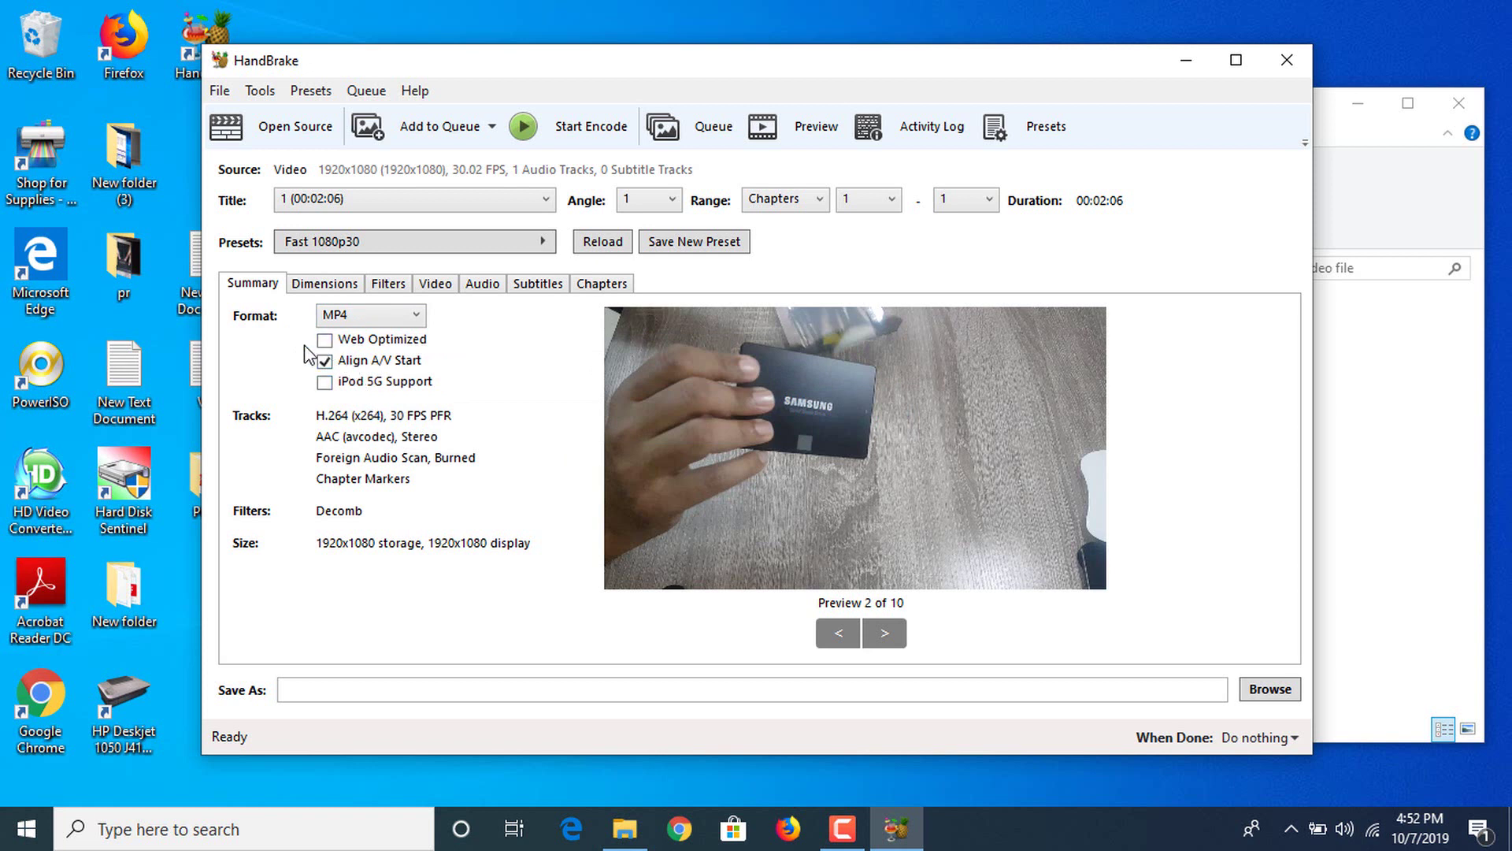
Step: Enable Web Optimized for the MP4 output and reach the Video settings (H.264, RF 22)
click(325, 341)
click(325, 284)
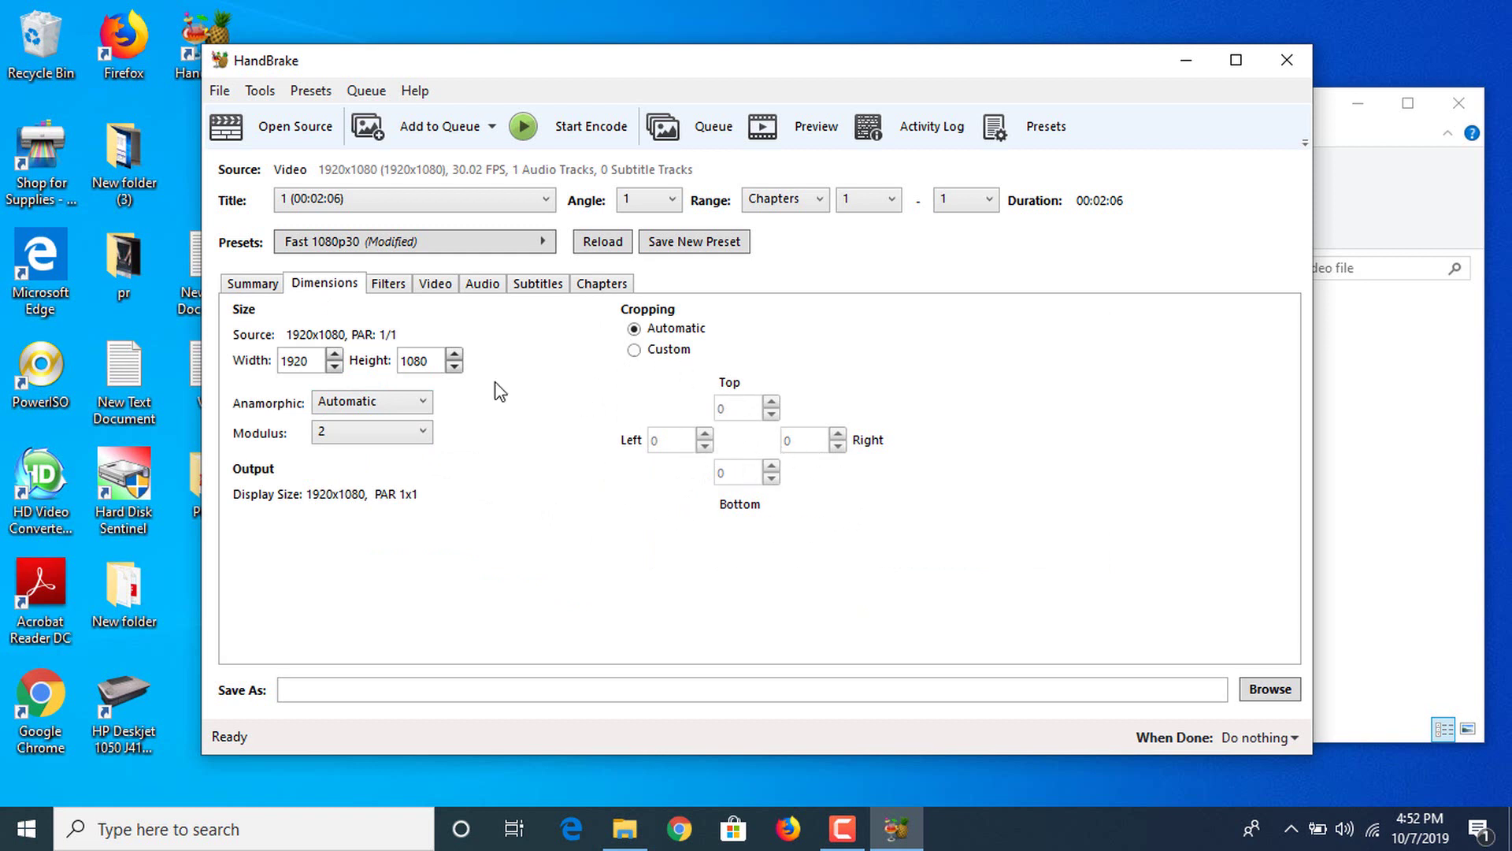
click(388, 284)
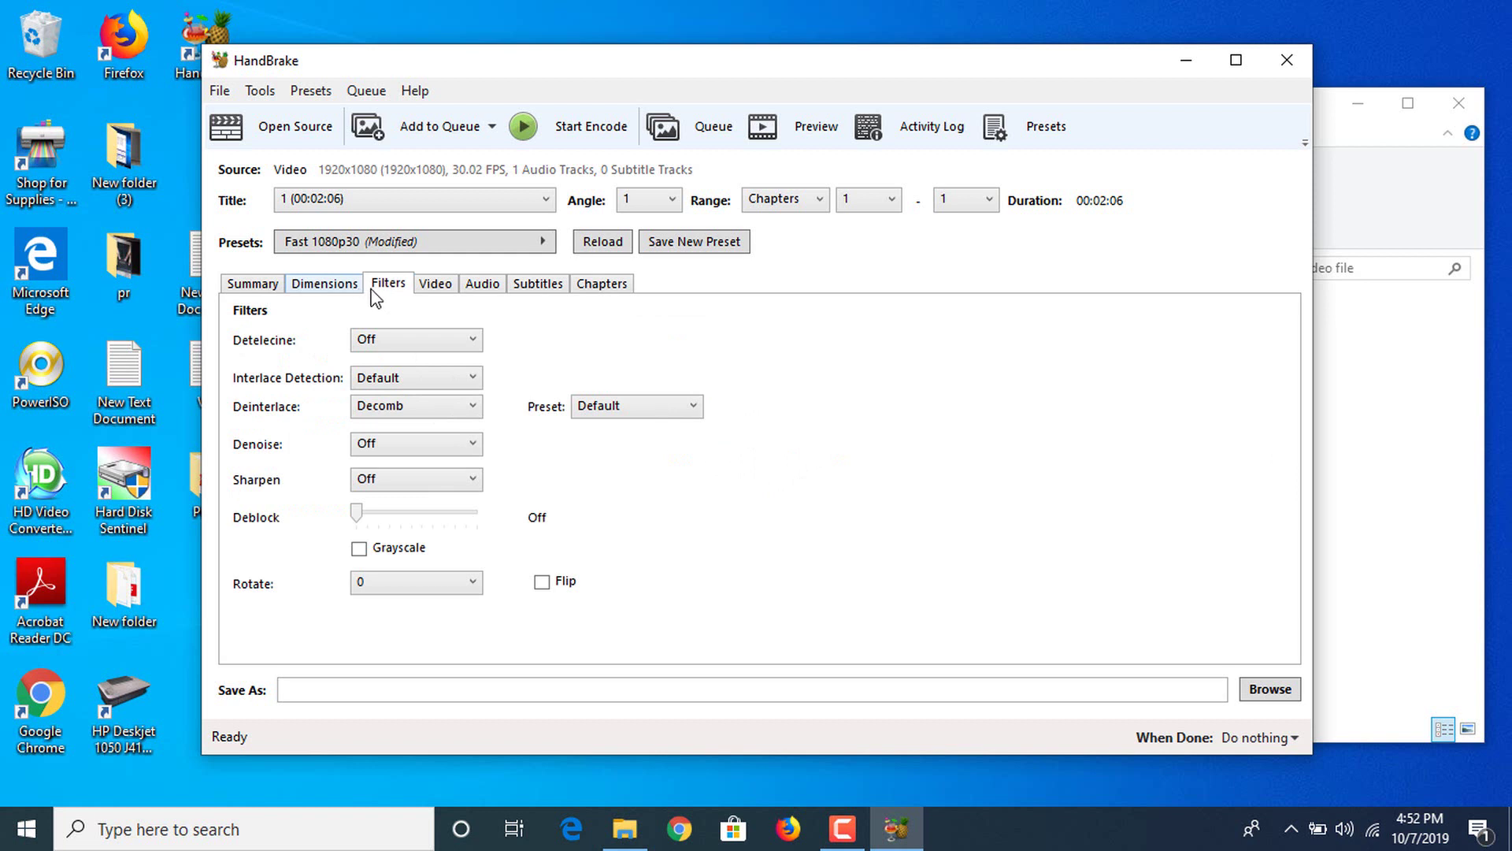
click(443, 285)
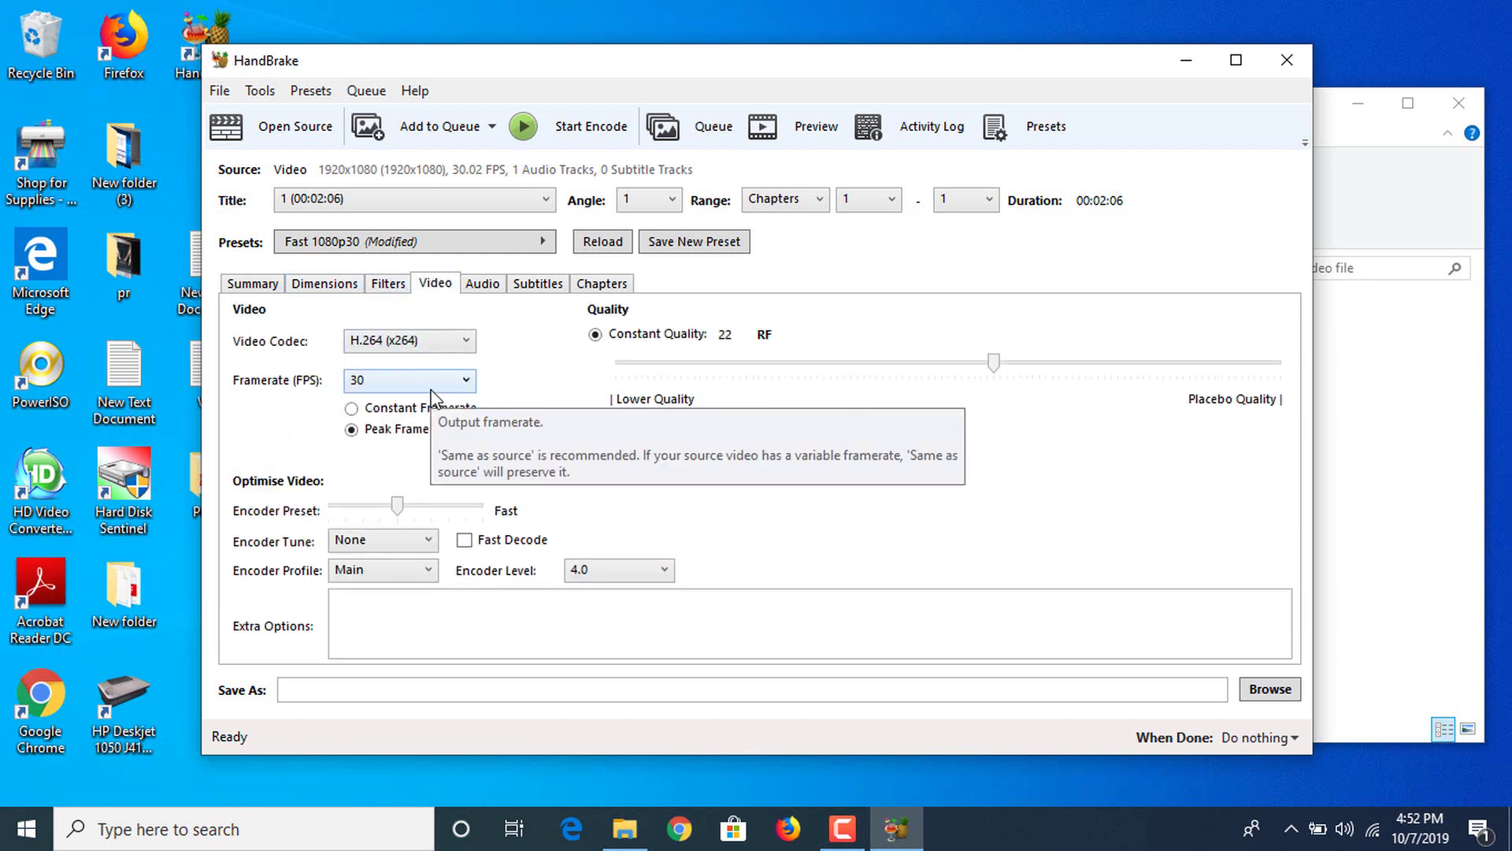
Step: Switch the framerate to Constant Framerate at 30 FPS, keeping Constant Quality RF 22
click(352, 409)
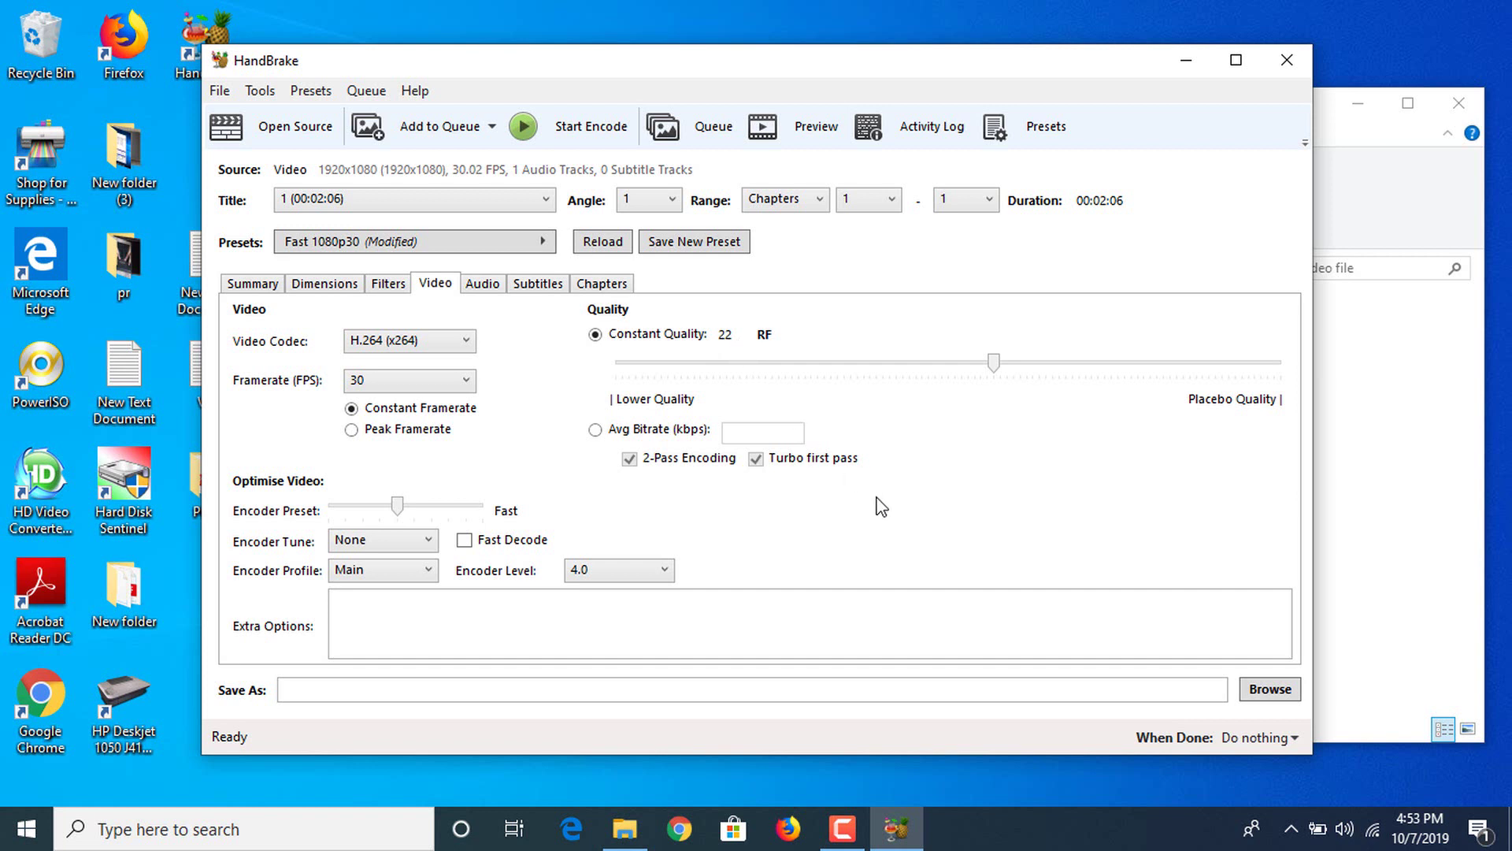
click(483, 285)
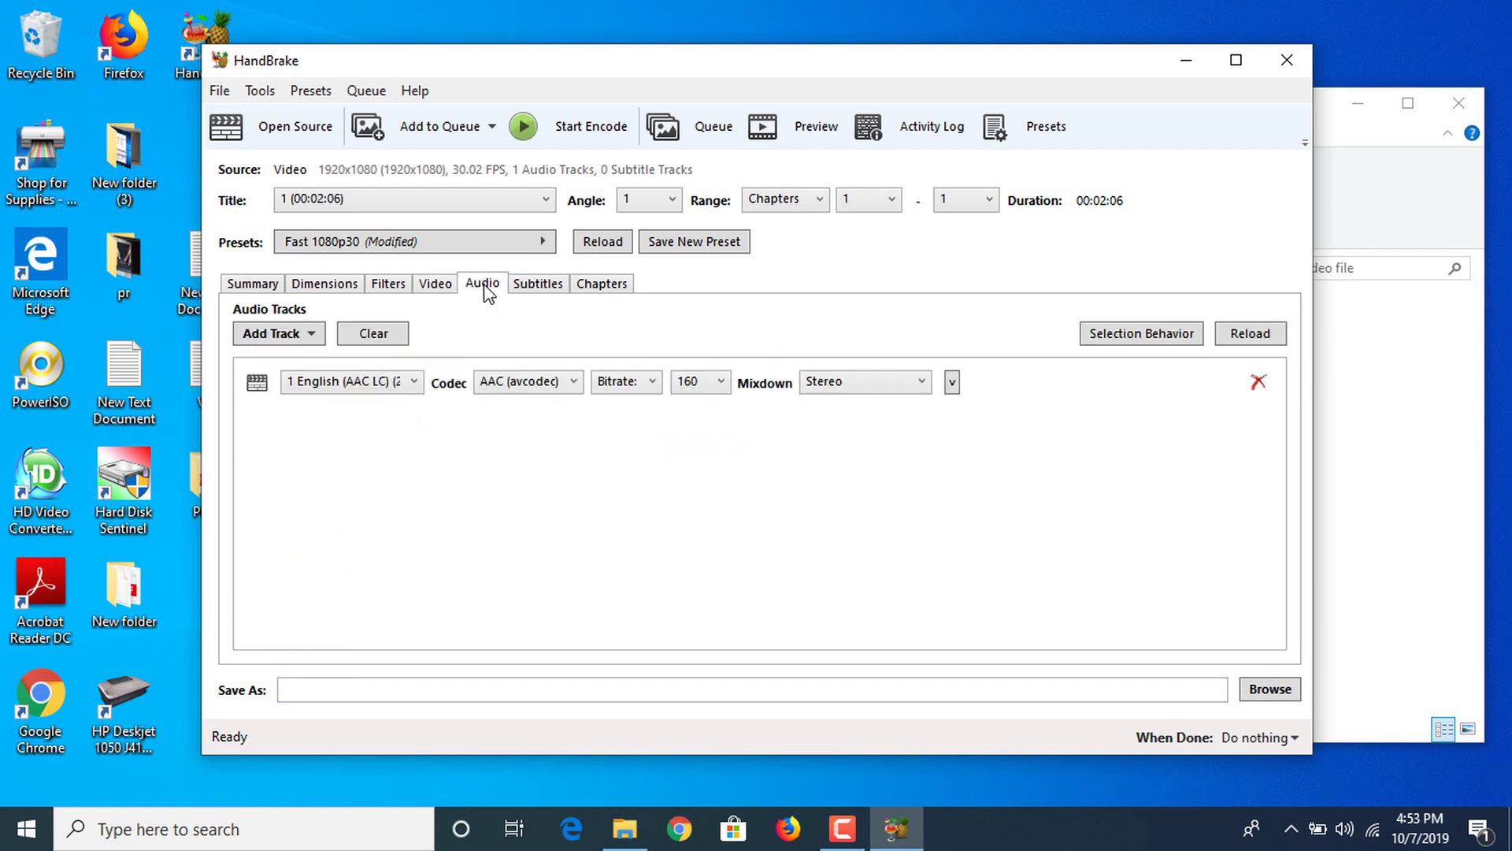
click(535, 285)
click(600, 285)
click(436, 285)
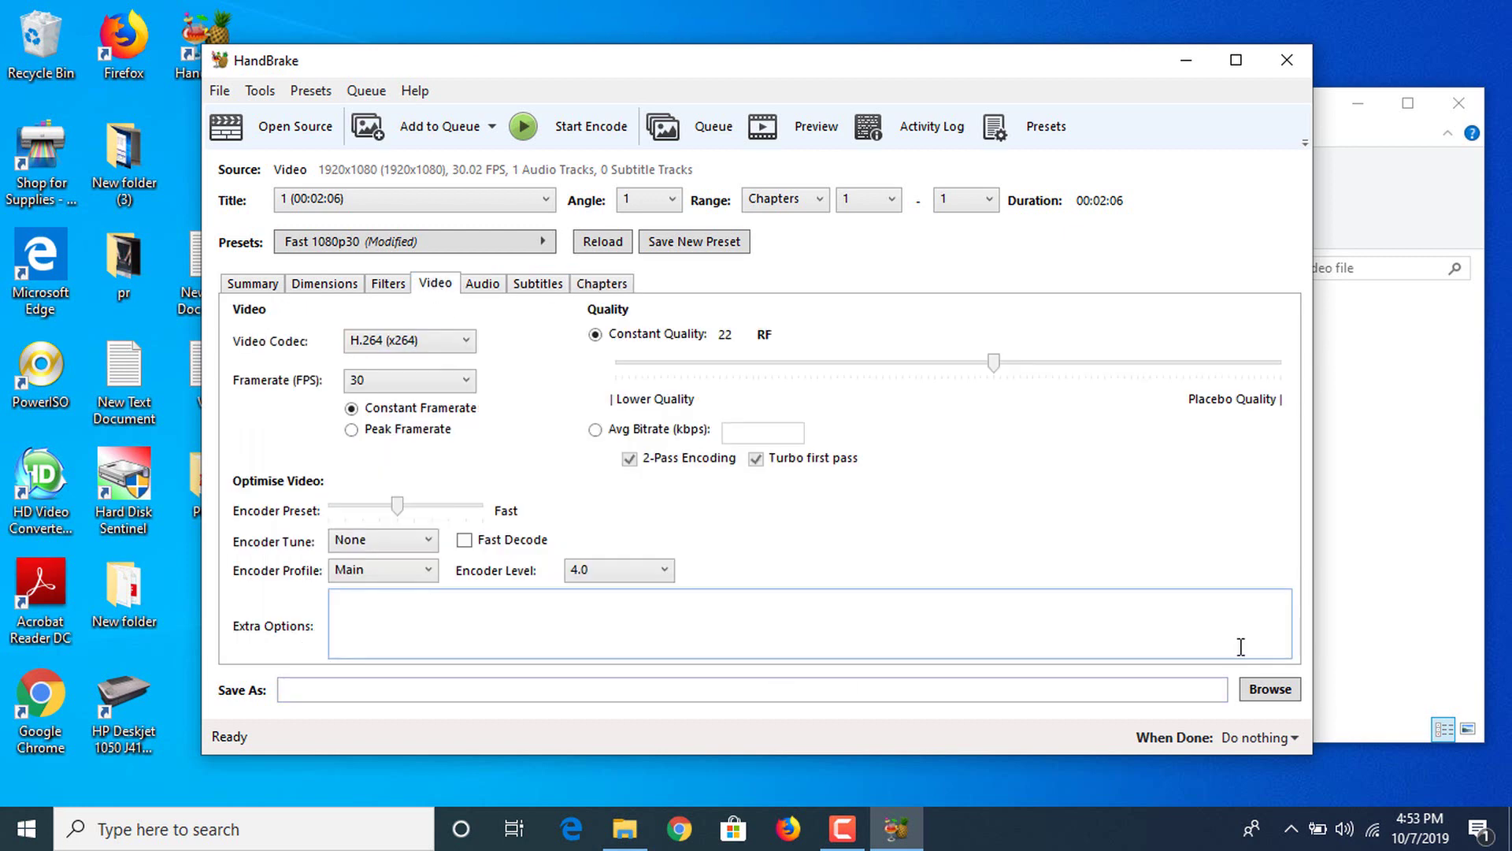
Step: Point the output destination to D:\Video file\Compressed Video.mp4
click(1268, 690)
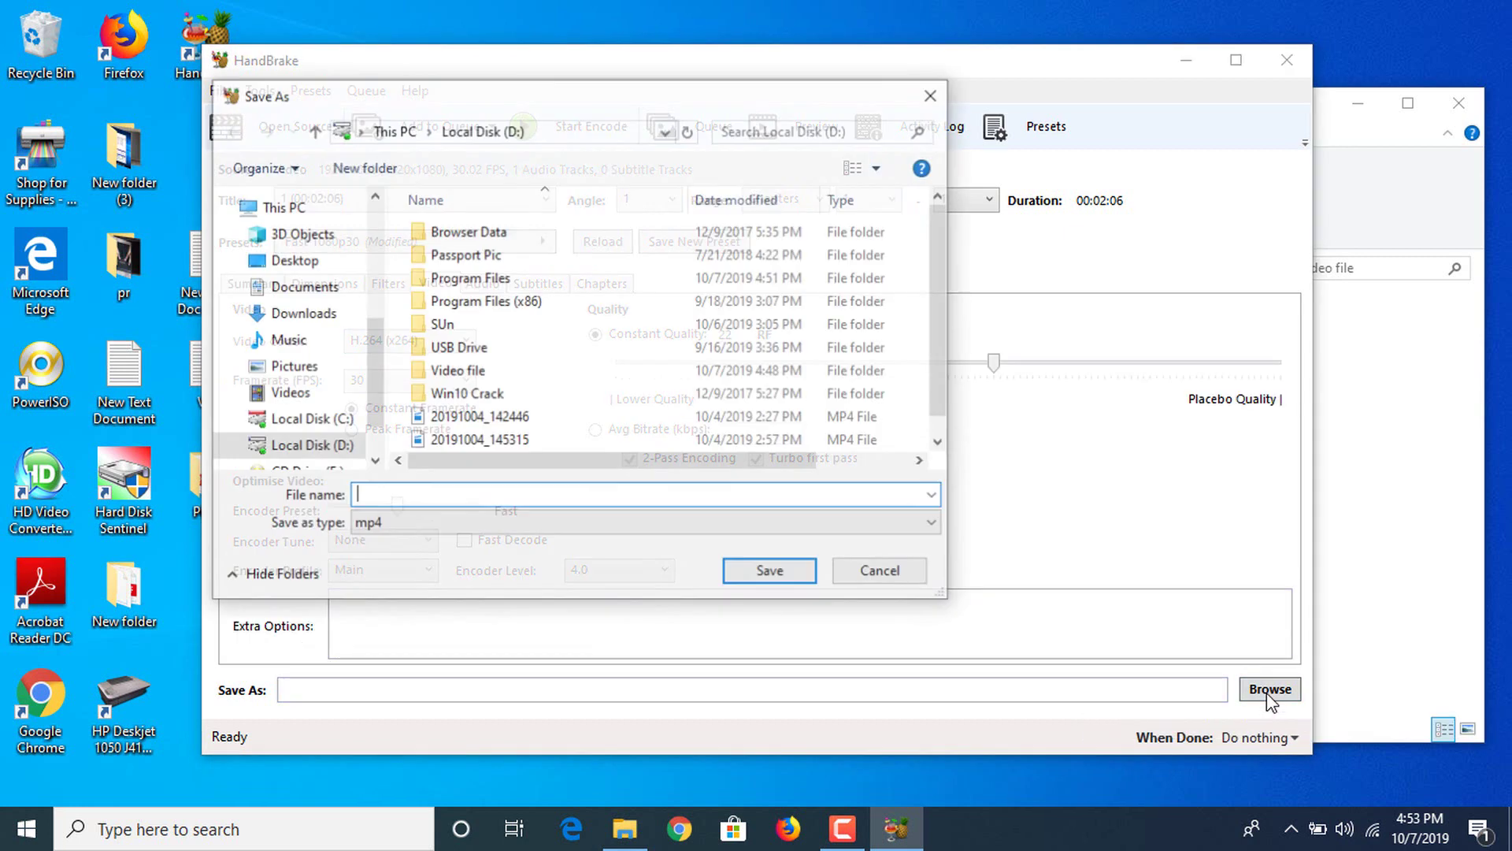
double_click(488, 370)
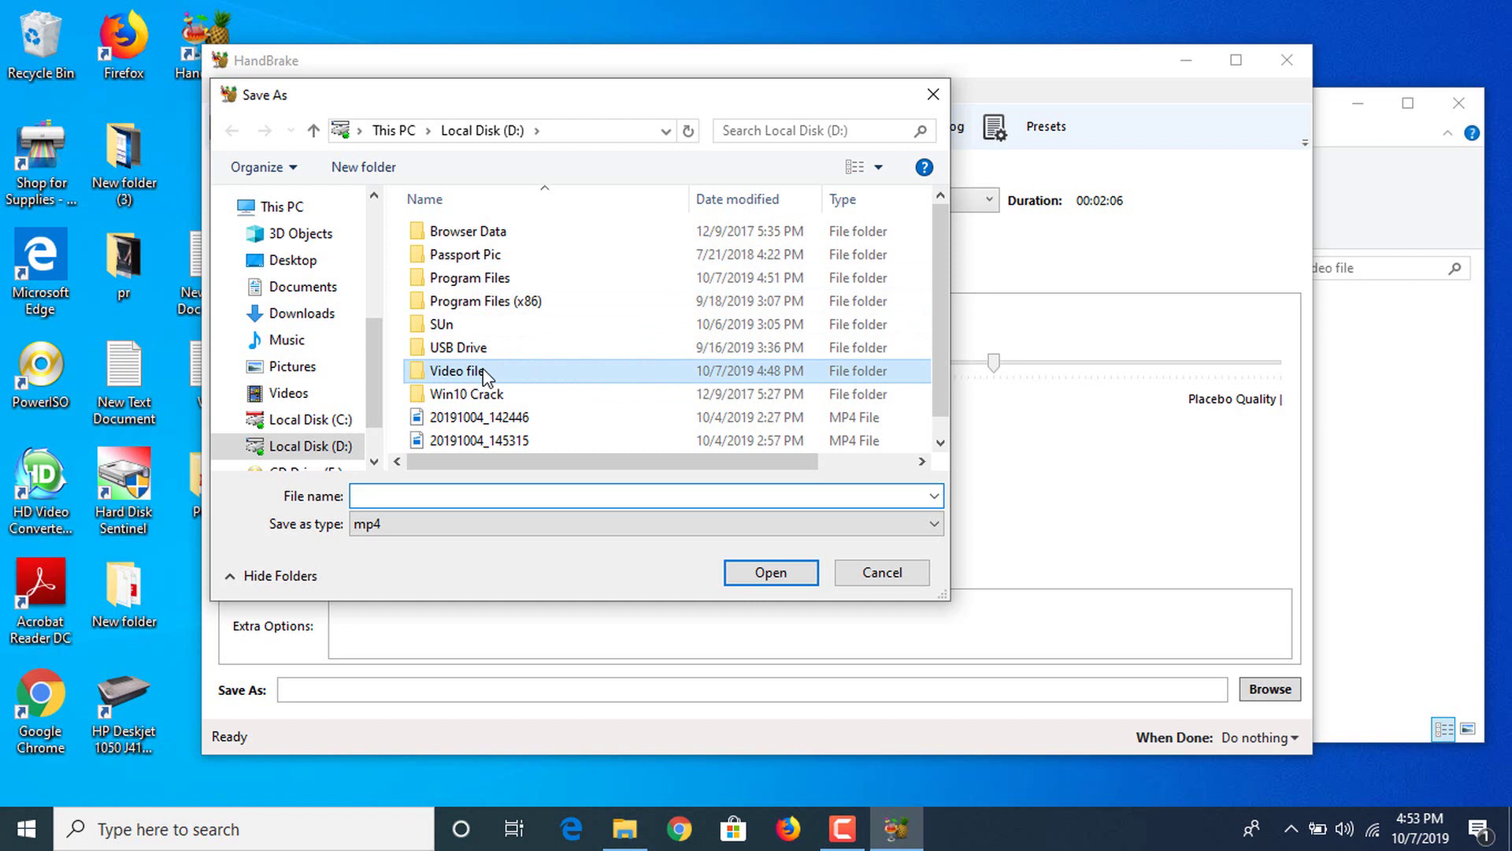
click(589, 488)
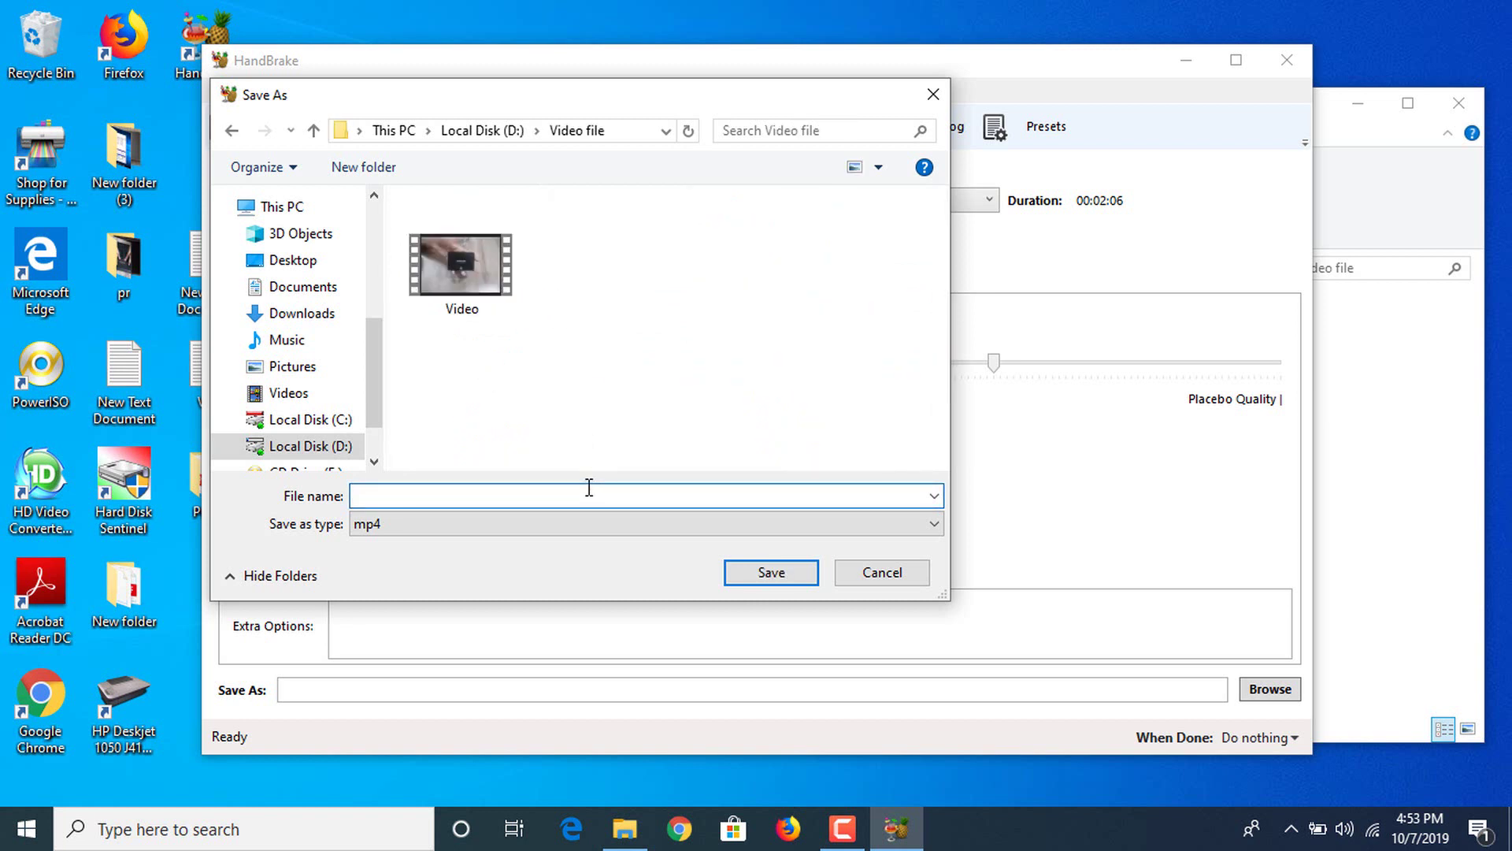
text(Compressed)
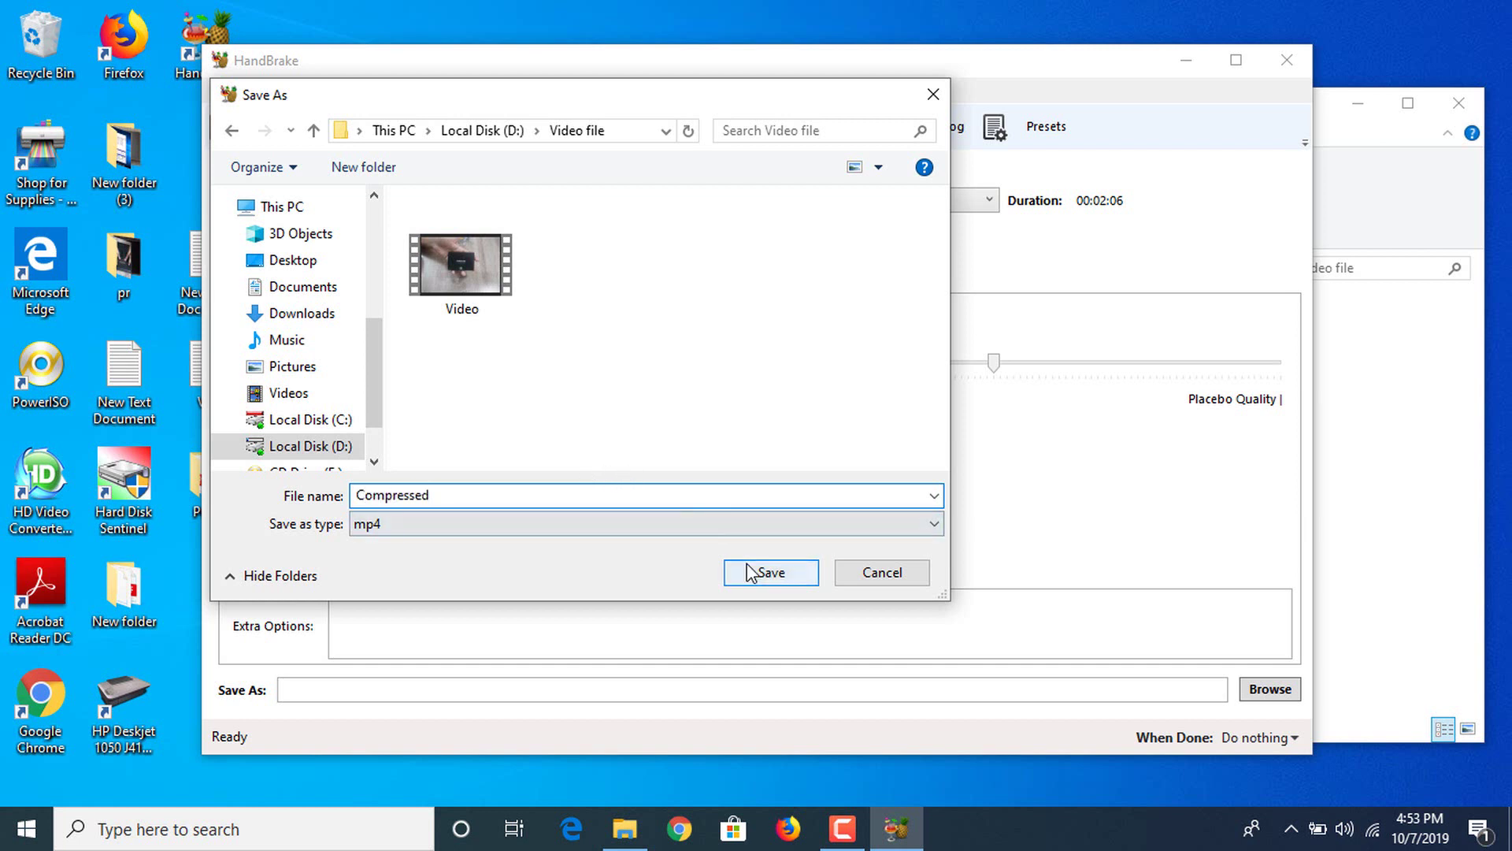
text( Video)
click(794, 572)
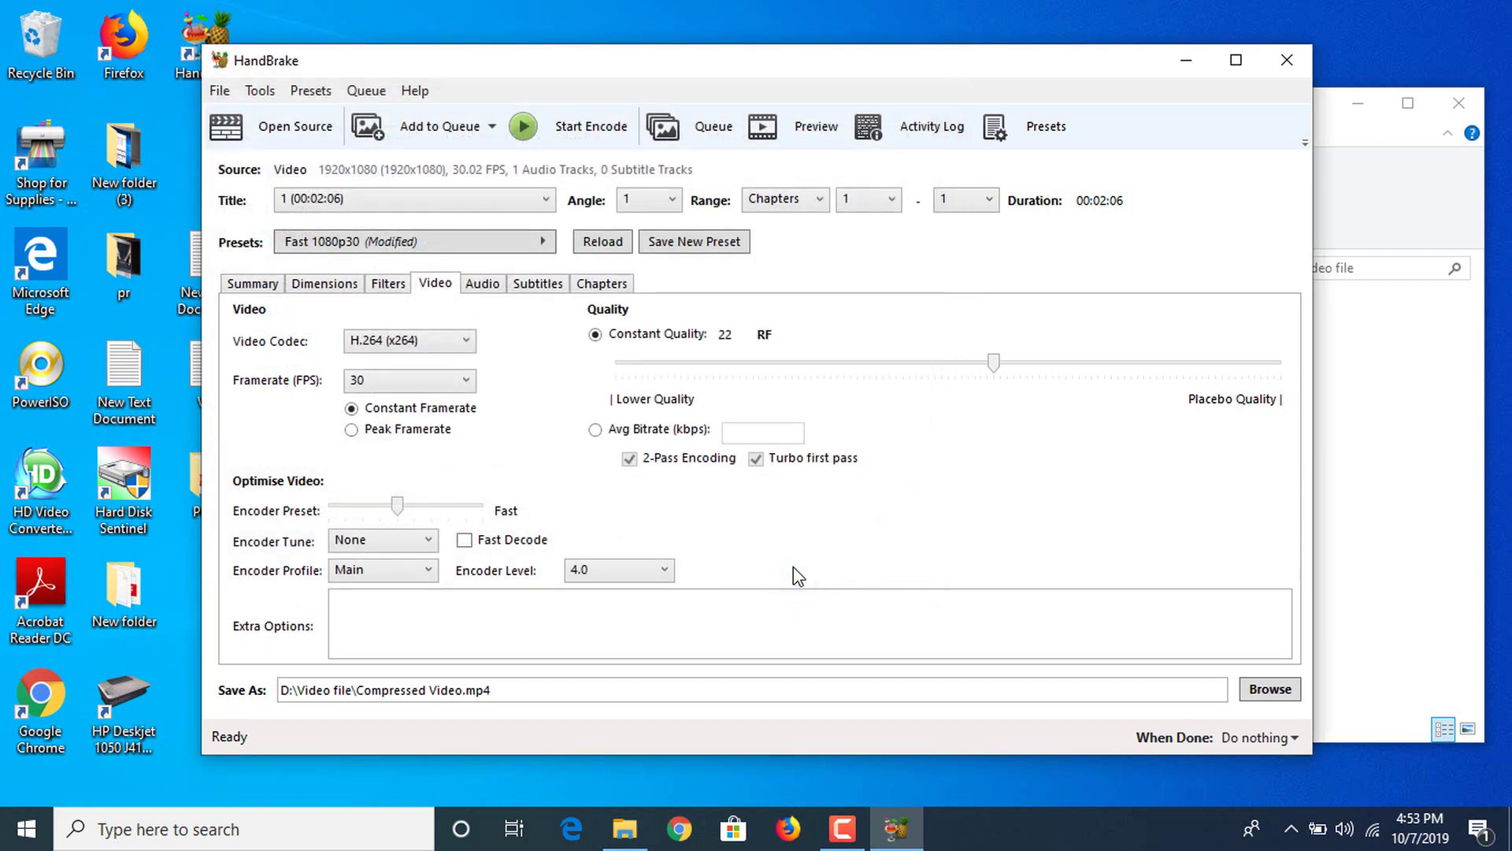
Step: Start the encode and let HandBrake produce Compressed Video.mp4 at 95,281 KB
click(577, 138)
Step: Minimise HandBrake and maximise D:\Video file to compare Compressed Video (93.0 MB) with Video (260 MB)
click(1181, 59)
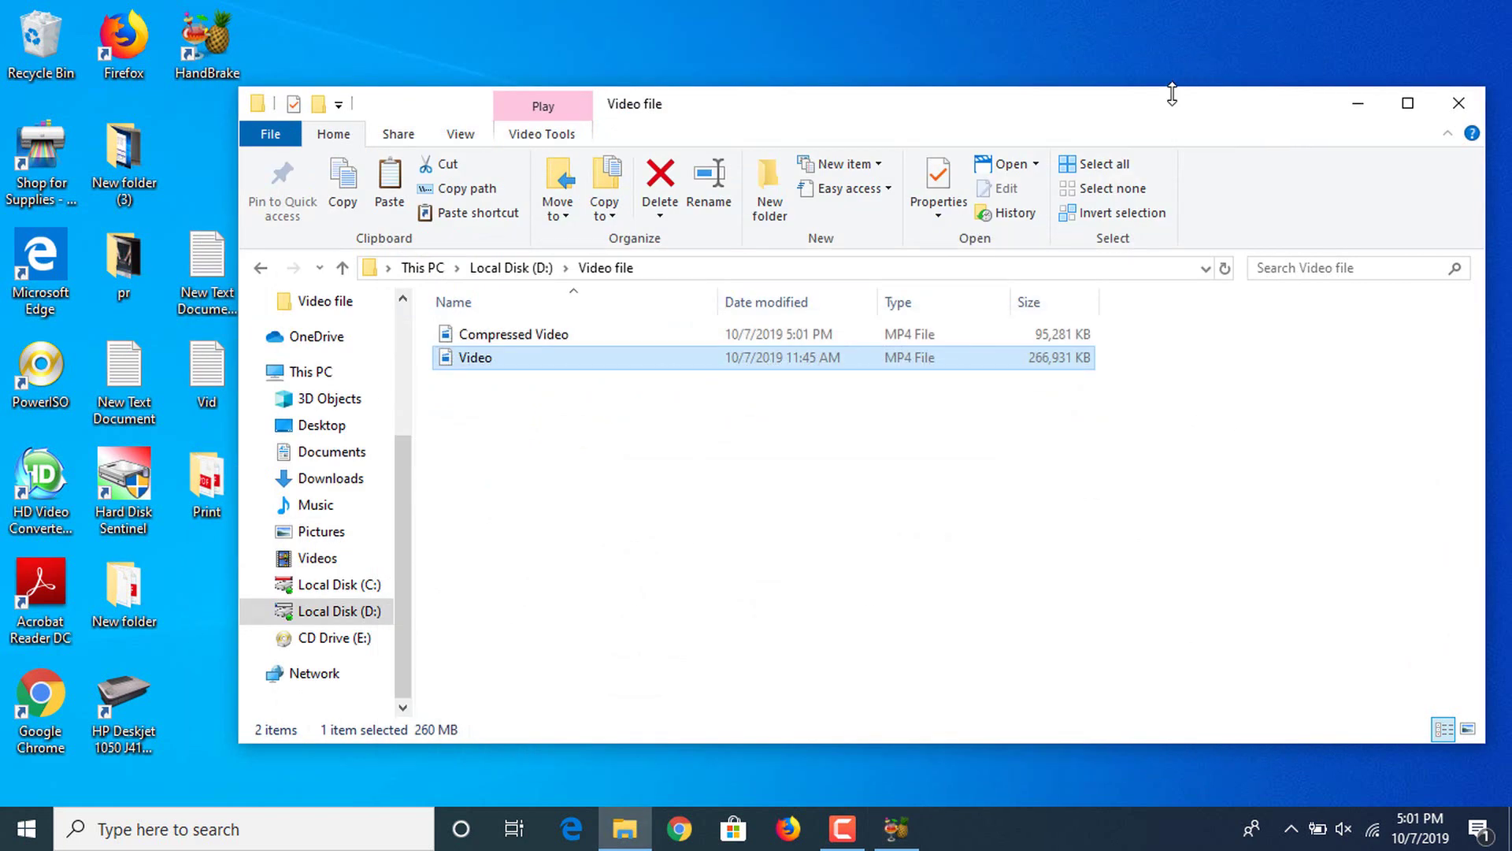
mouse_move(529, 342)
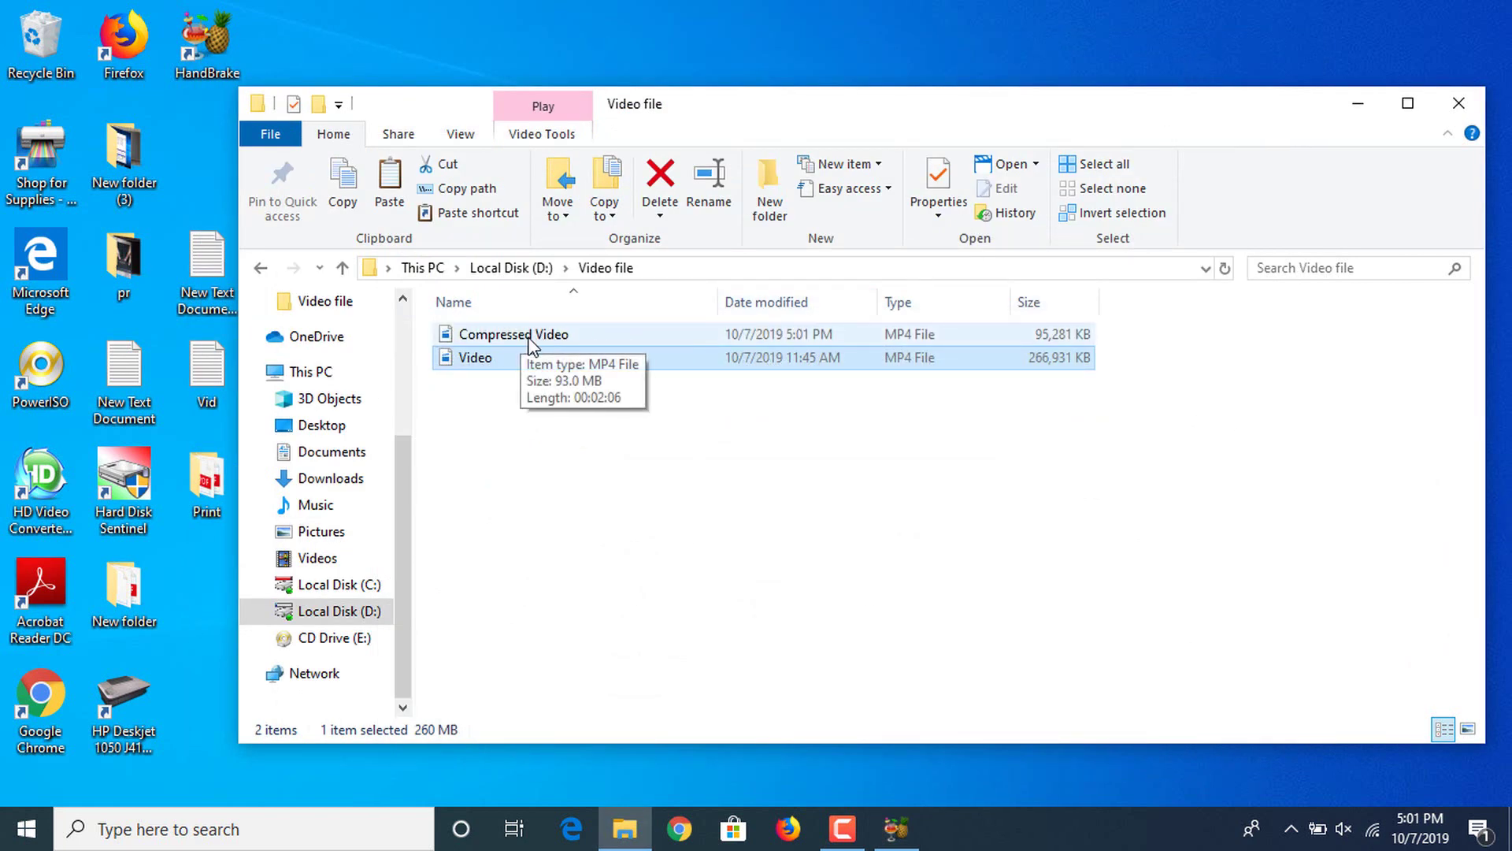
click(568, 463)
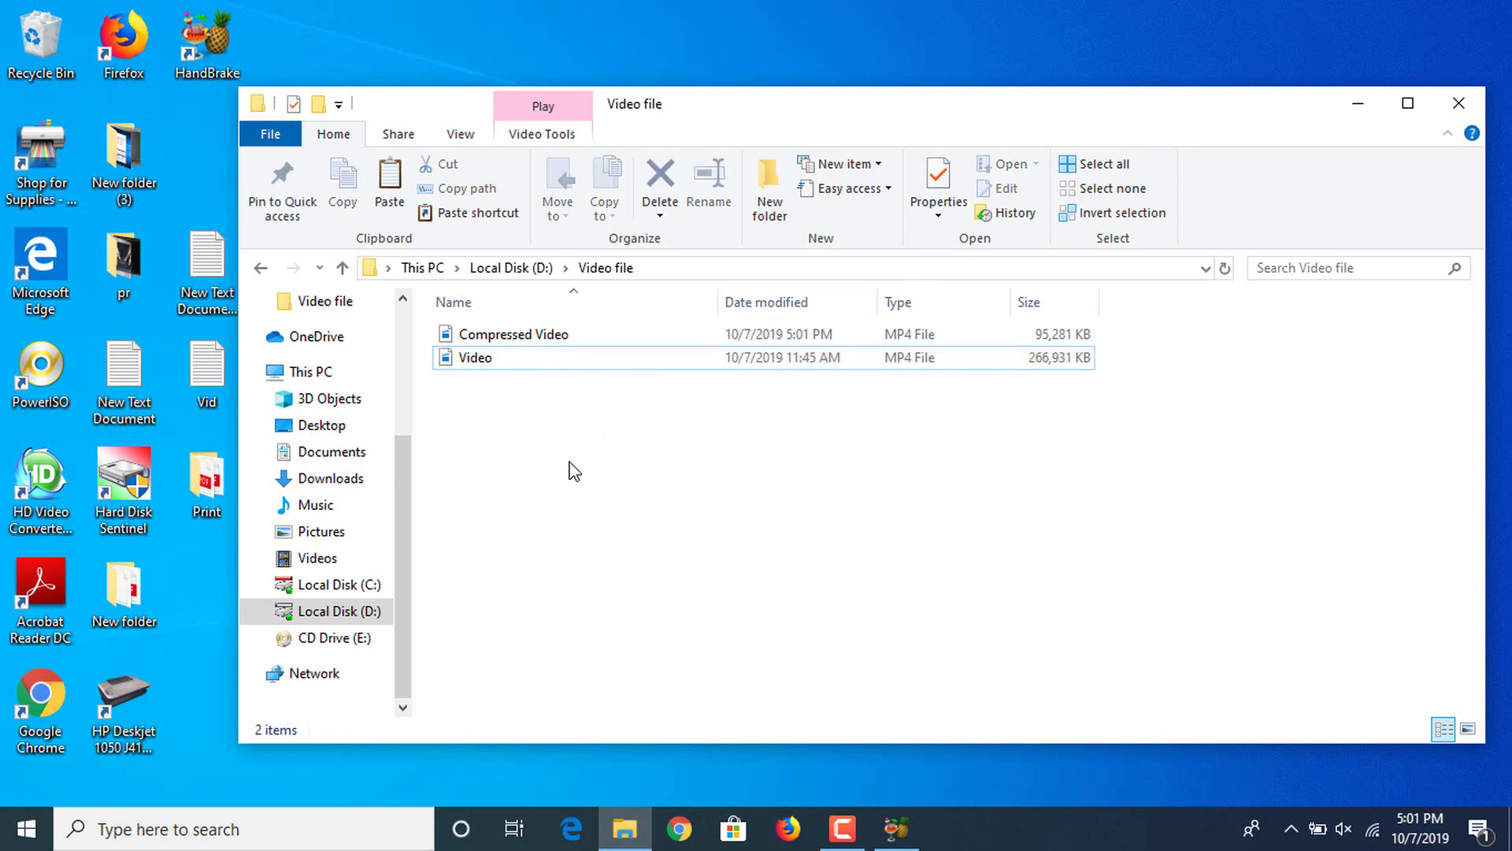
double_click(790, 113)
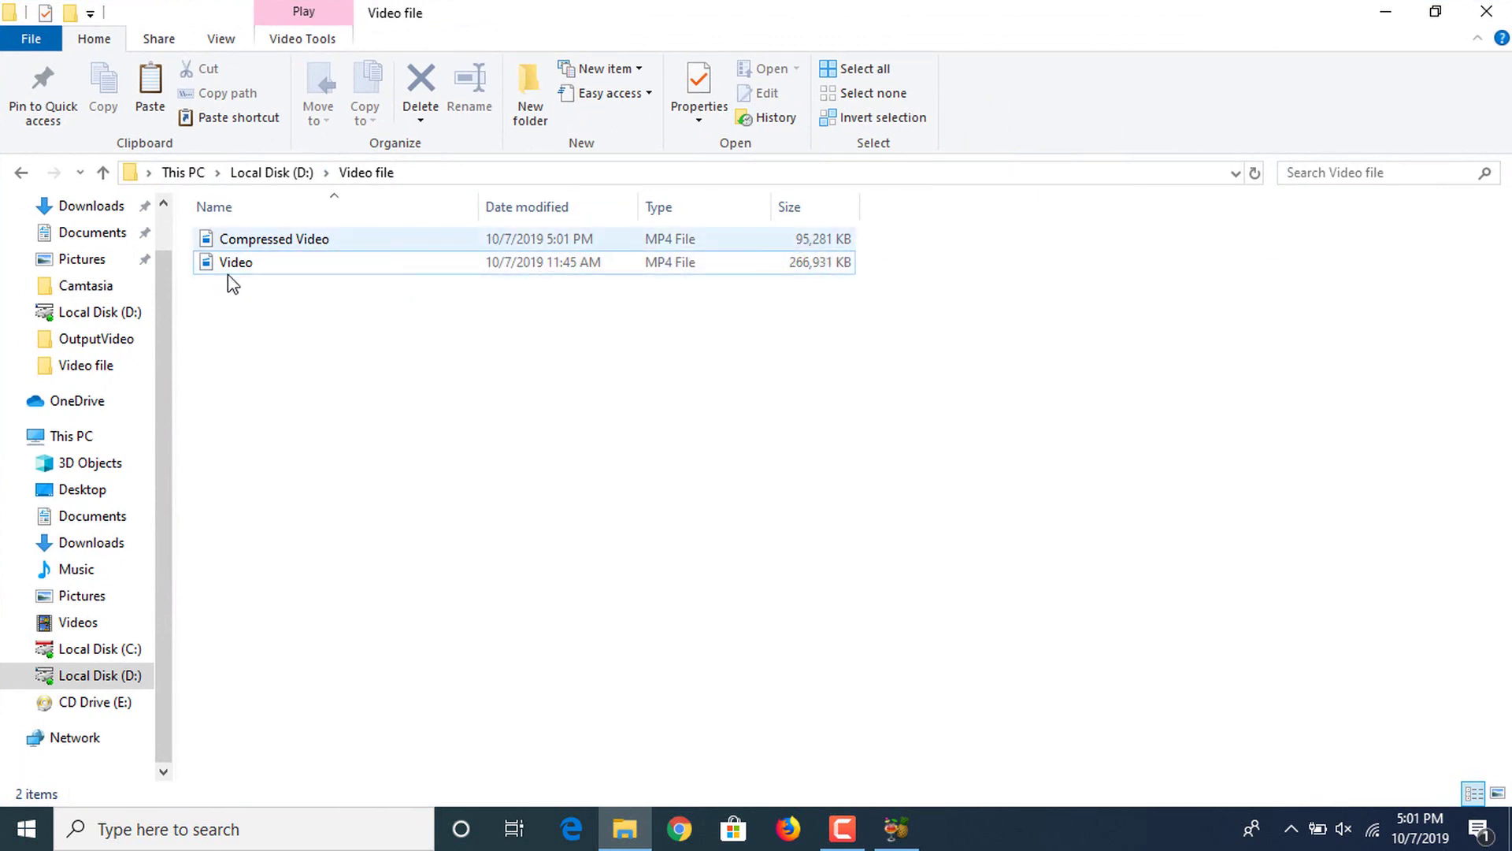
Step: Play the original Video, then Compressed Video, in Movies & TV and close the player
mouse_move(256, 272)
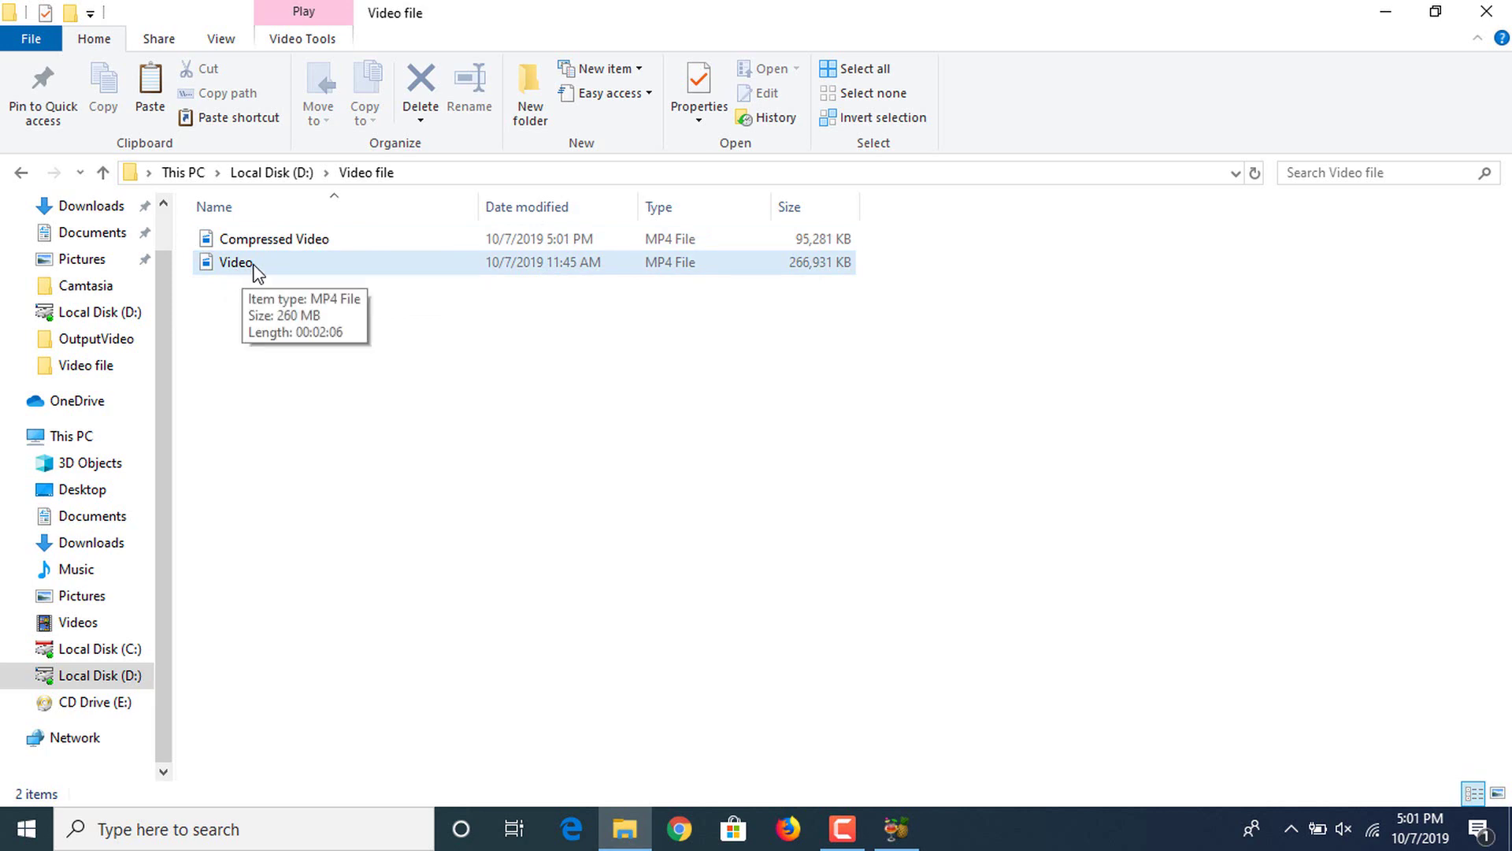
double_click(253, 265)
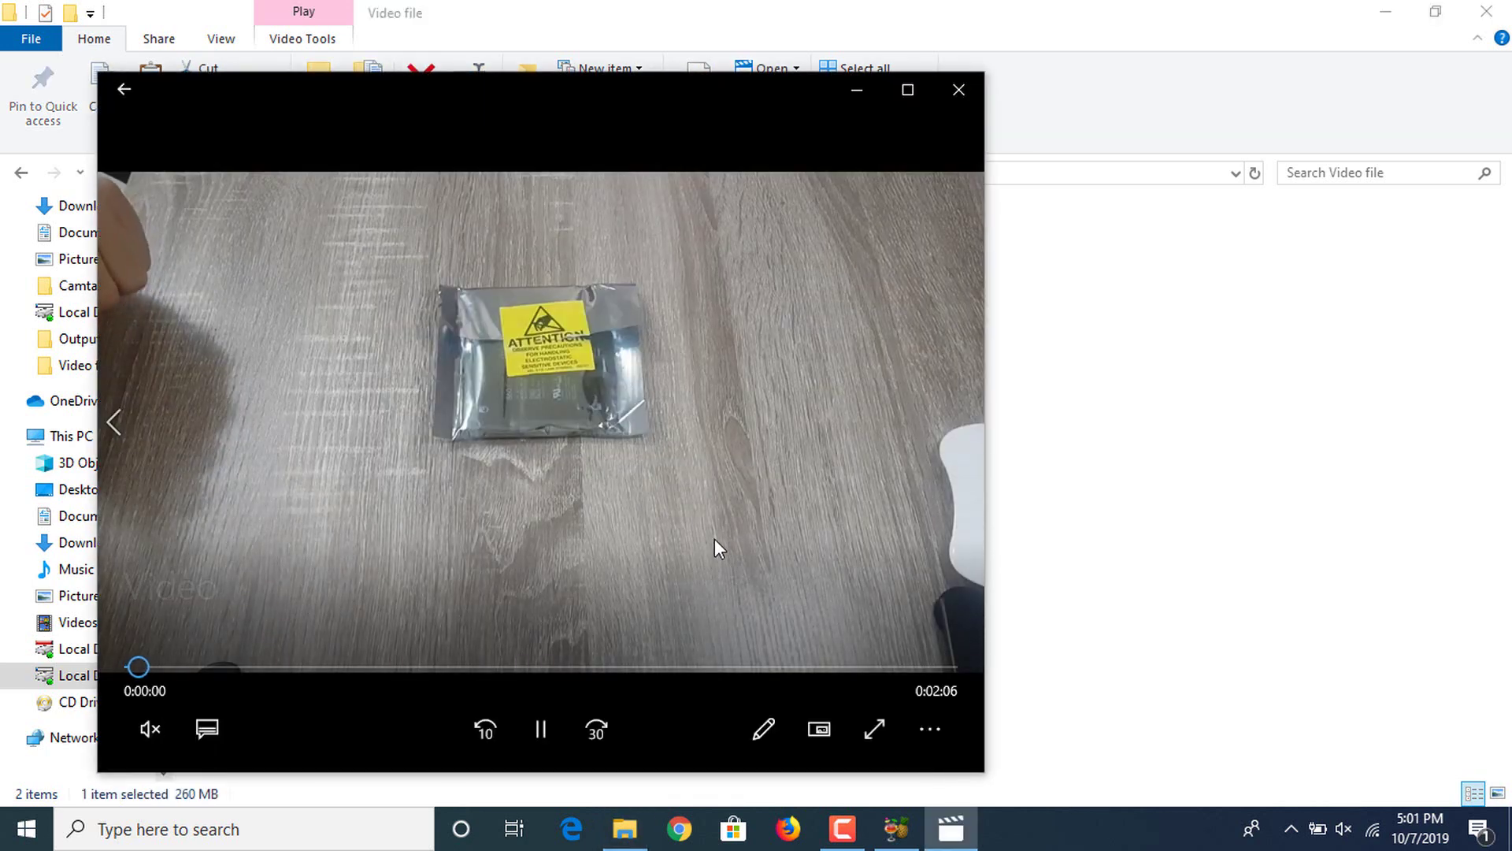
click(971, 102)
double_click(338, 239)
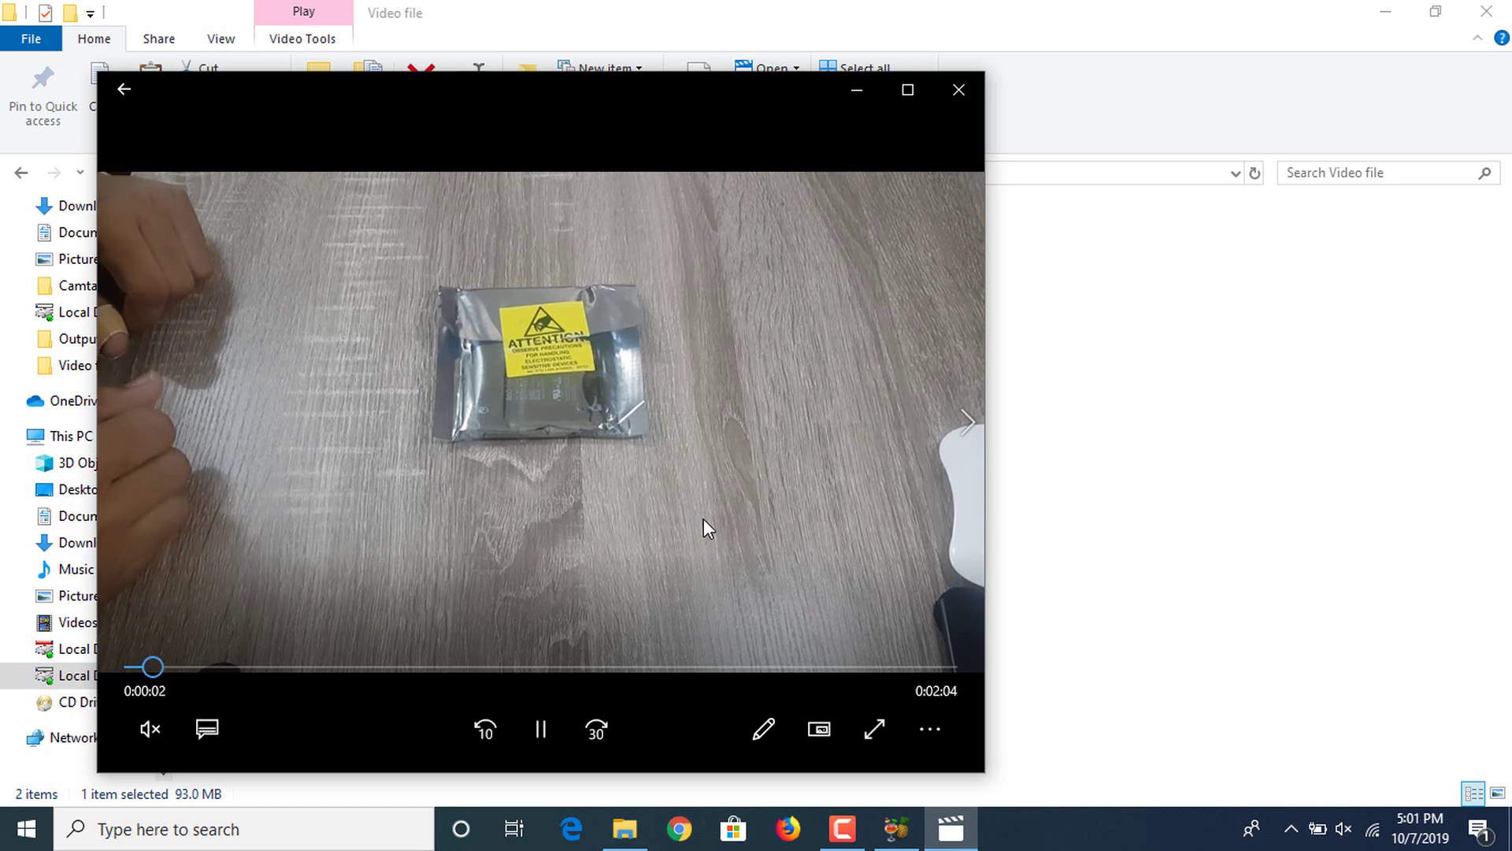
click(967, 96)
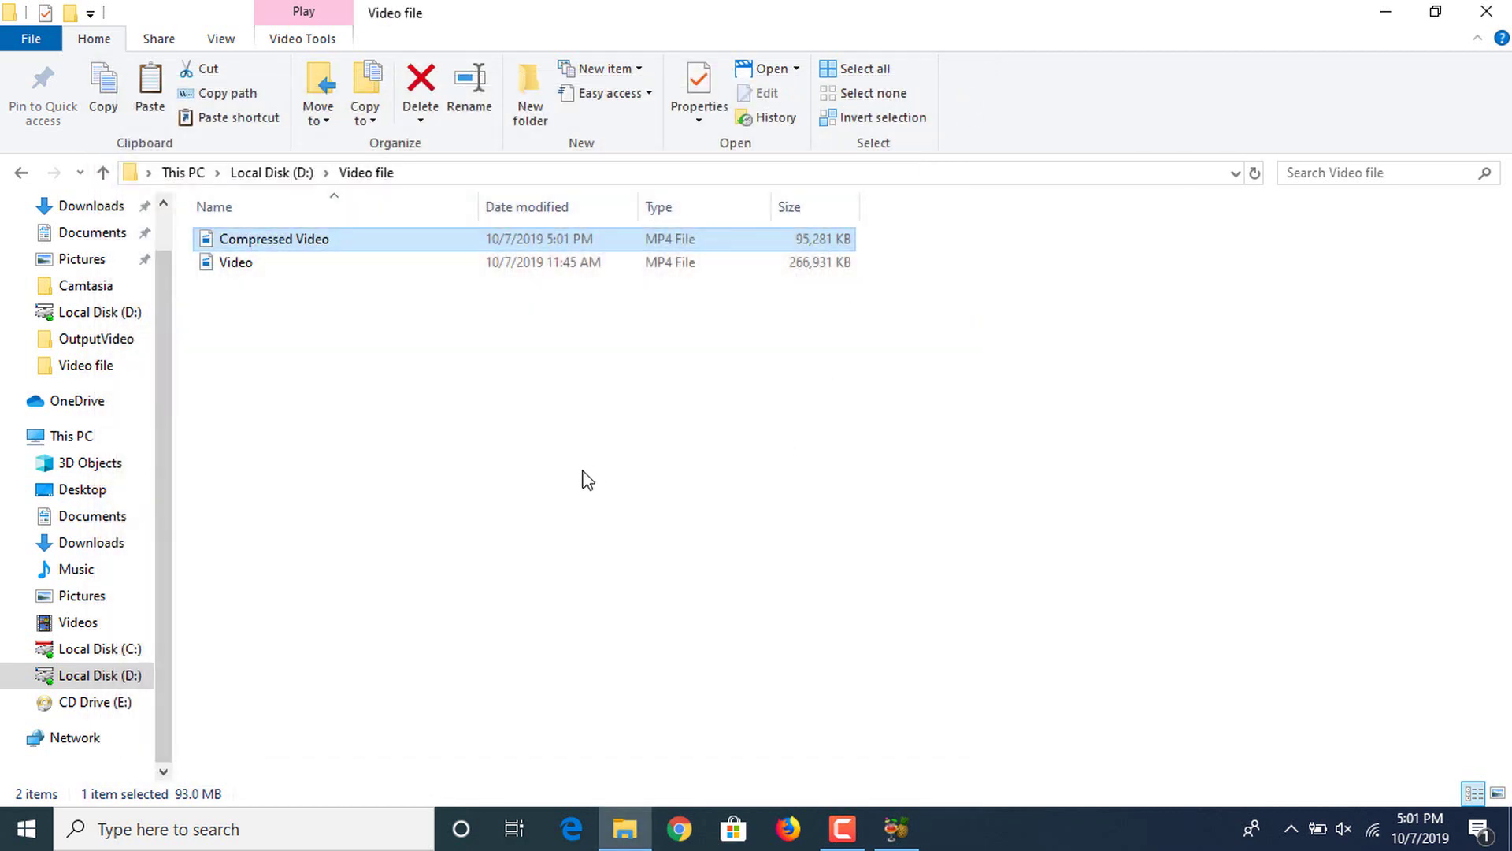